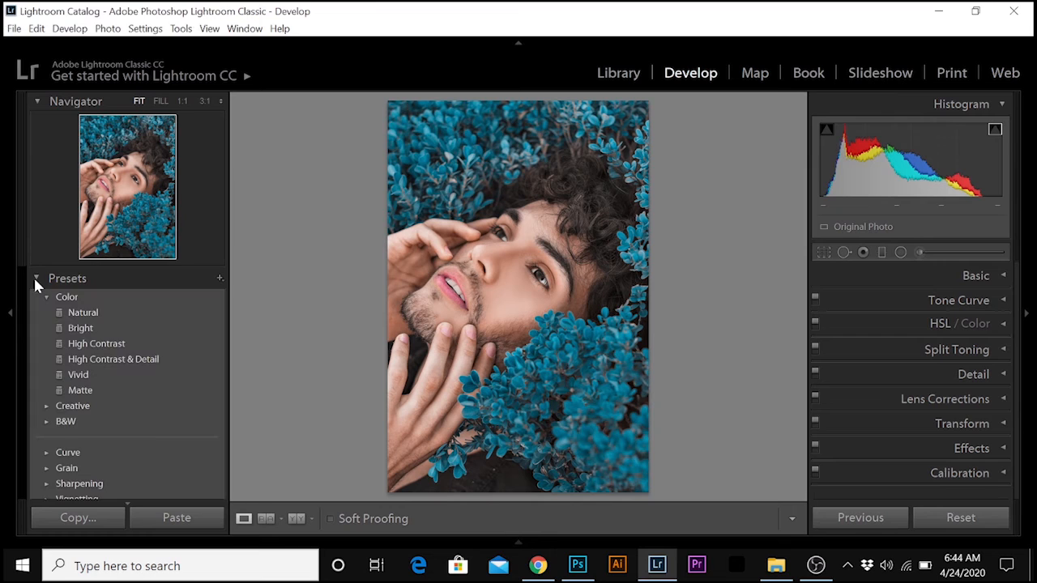
Apply the Natural color preset to the portrait and collapse the preset list.
{"action": "left_click", "coordinate": [93, 314]}
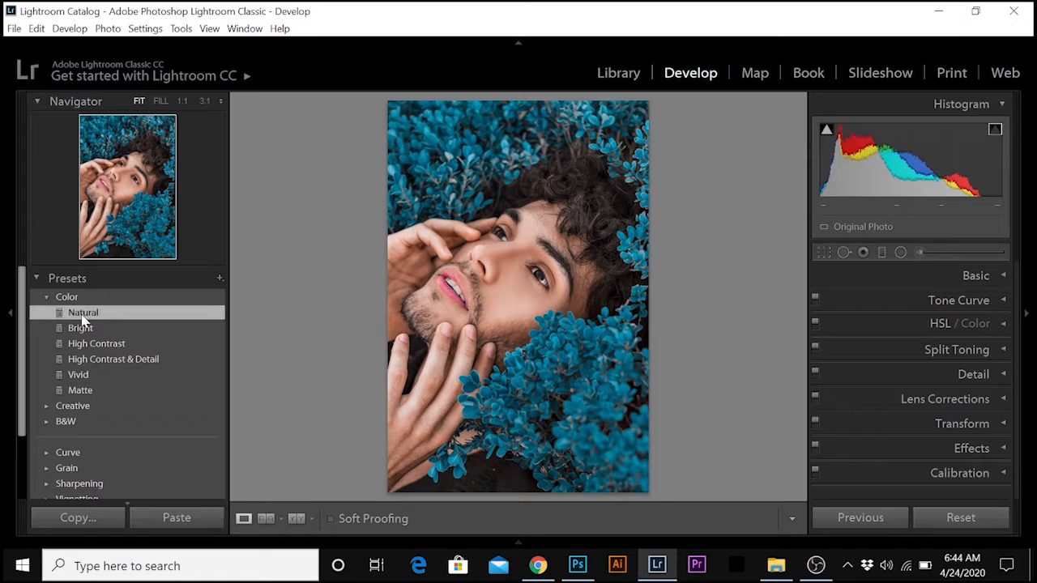
{"action": "left_click", "coordinate": [36, 278]}
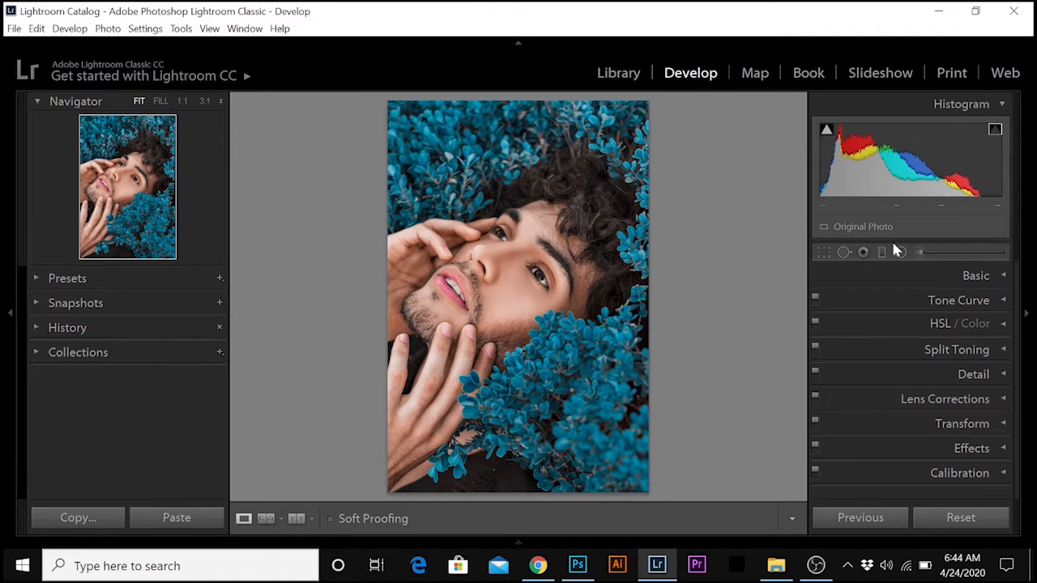
In the HSL adjustments, set red to hue −17, saturation −27 and luminance −18.
{"action": "left_click", "coordinate": [1009, 327]}
{"action": "scroll", "coordinate": [1014, 340], "scroll_direction": "down", "scroll_amount": 1}
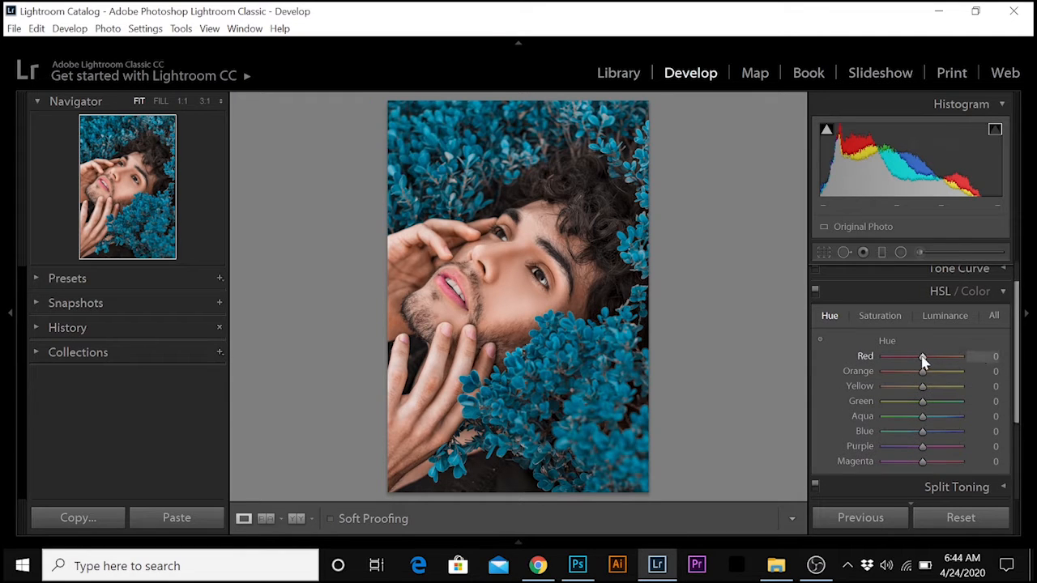
{"action": "left_click", "coordinate": [829, 317]}
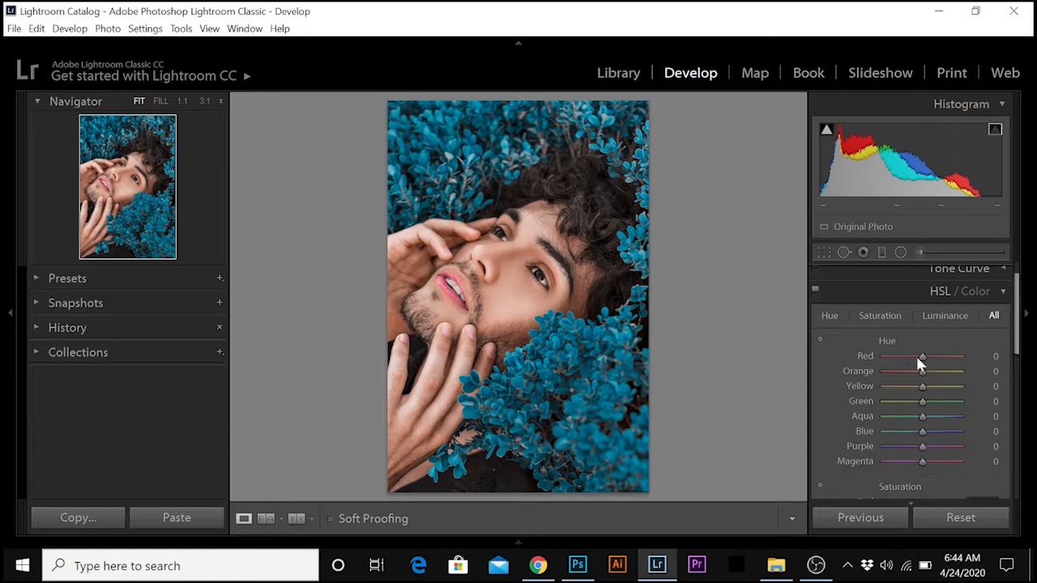
{"action": "left_click_drag", "start_coordinate": [922, 356], "coordinate": [915, 363]}
{"action": "left_click", "coordinate": [889, 315]}
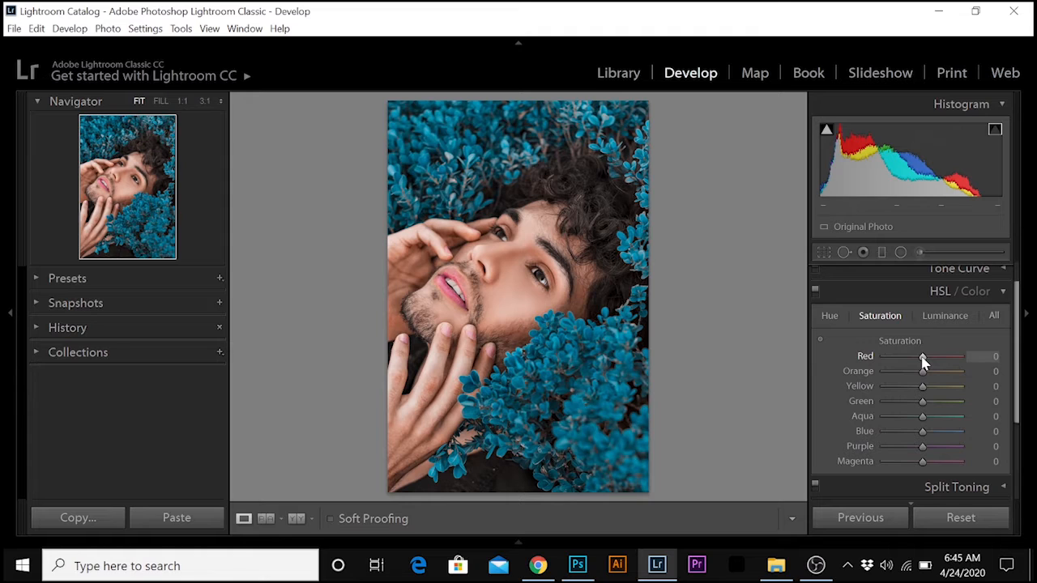
{"action": "left_click_drag", "start_coordinate": [921, 357], "coordinate": [934, 363]}
{"action": "left_click_drag", "start_coordinate": [935, 358], "coordinate": [913, 365]}
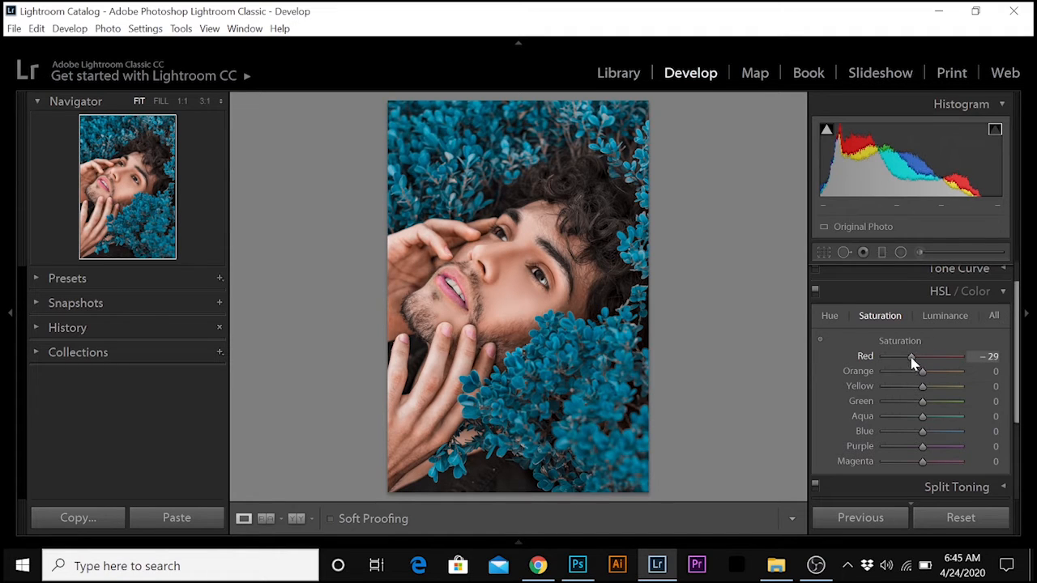
{"action": "left_click", "coordinate": [930, 315]}
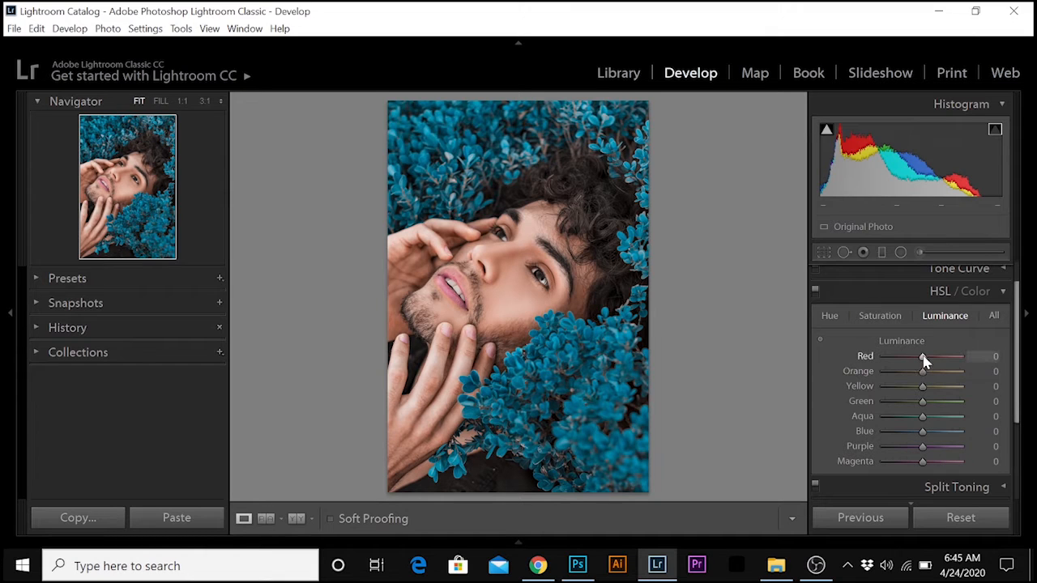
{"action": "left_click_drag", "start_coordinate": [923, 357], "coordinate": [918, 361]}
Set the orange HSL values to hue −15, saturation −31 and luminance +9.
{"action": "left_click", "coordinate": [831, 318]}
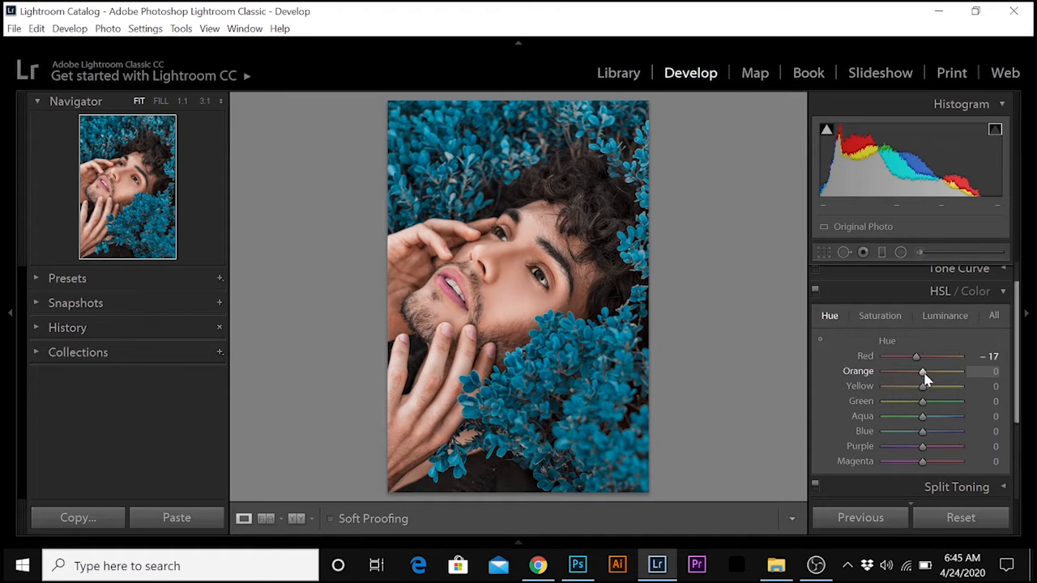
{"action": "left_click_drag", "start_coordinate": [926, 377], "coordinate": [921, 381]}
{"action": "left_click", "coordinate": [881, 316]}
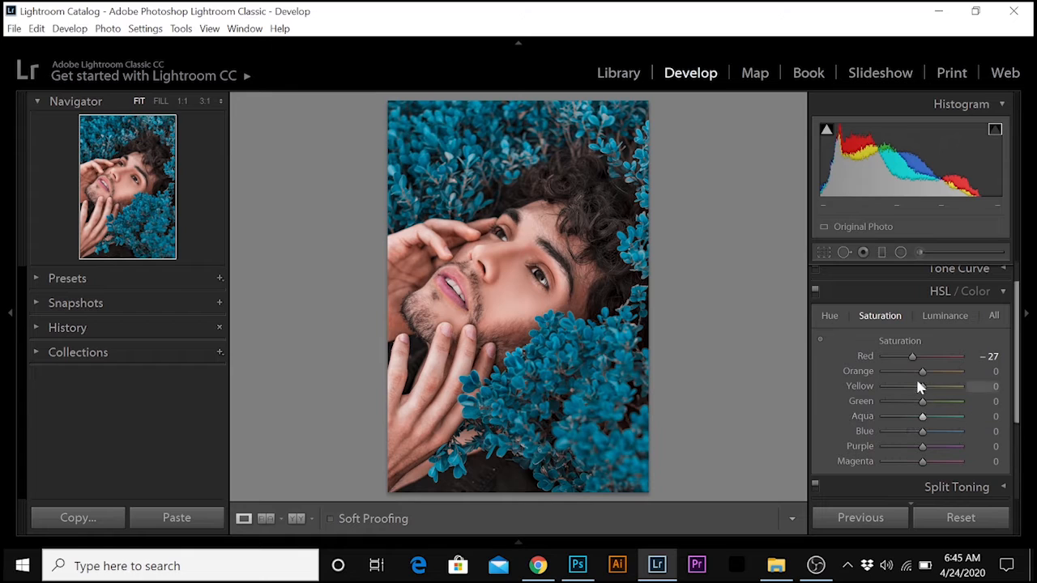
{"action": "left_click_drag", "start_coordinate": [921, 373], "coordinate": [911, 377]}
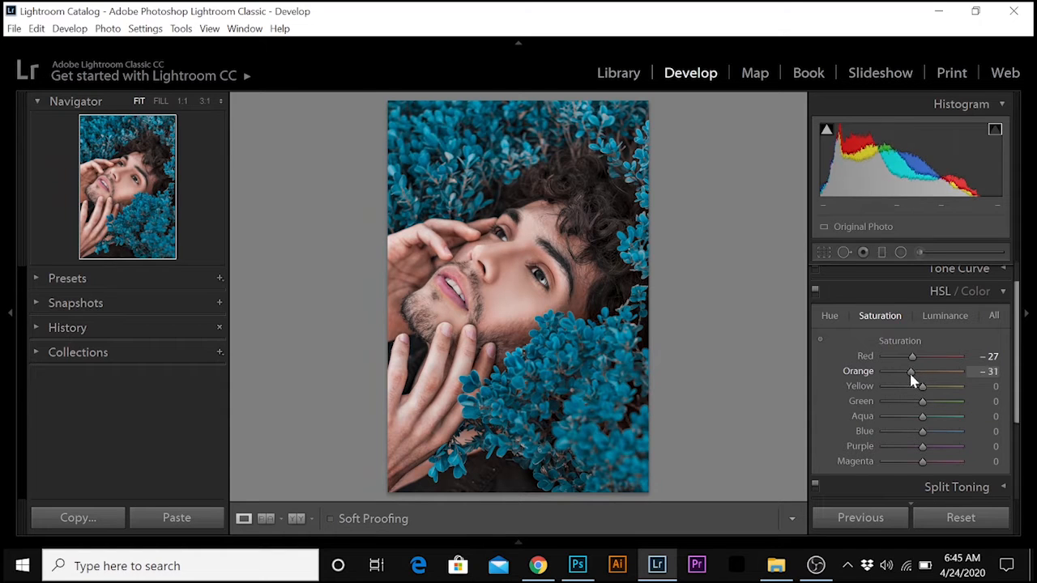
{"action": "left_click", "coordinate": [950, 316]}
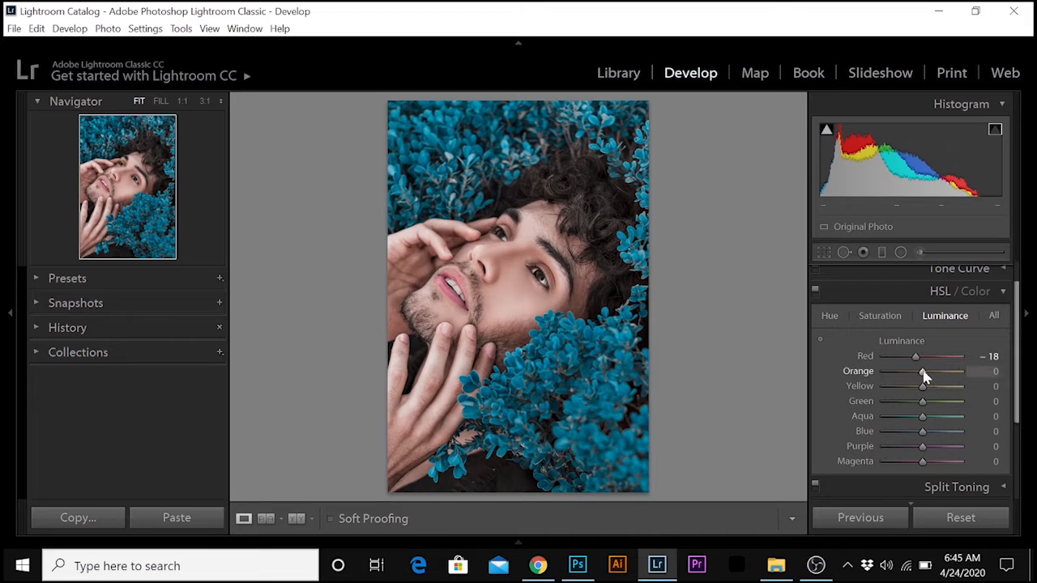
{"action": "left_click_drag", "start_coordinate": [923, 377], "coordinate": [928, 378]}
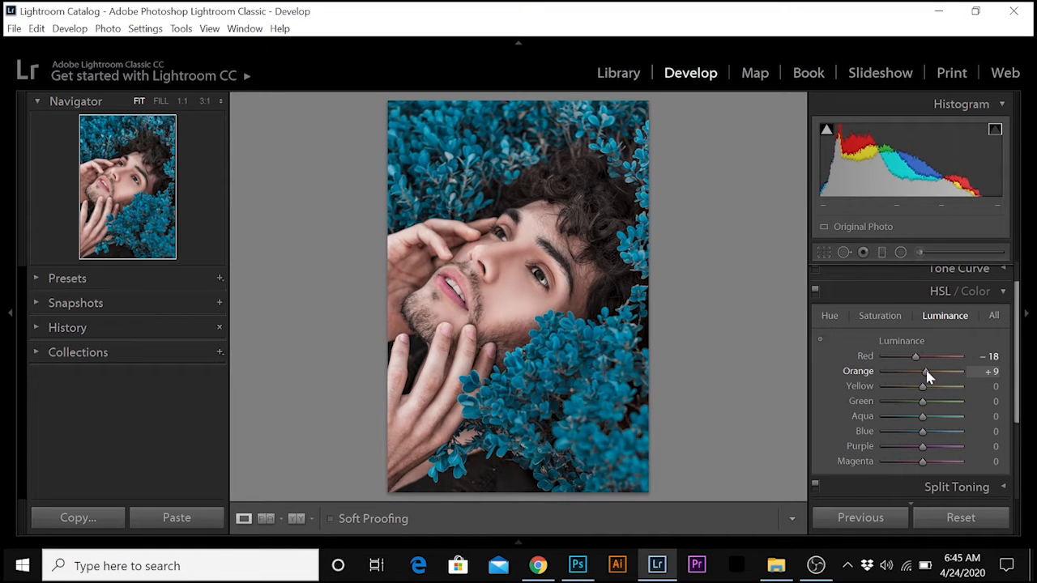
Set the yellow HSL values to hue +63, saturation +24 and luminance +29.
{"action": "left_click", "coordinate": [831, 317]}
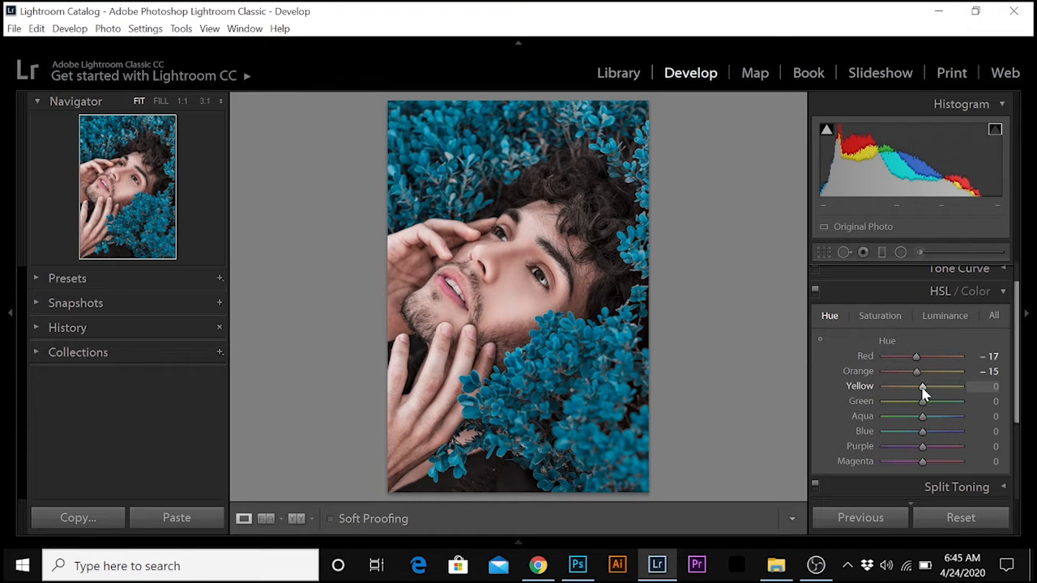
{"action": "left_click_drag", "start_coordinate": [911, 389], "coordinate": [947, 389]}
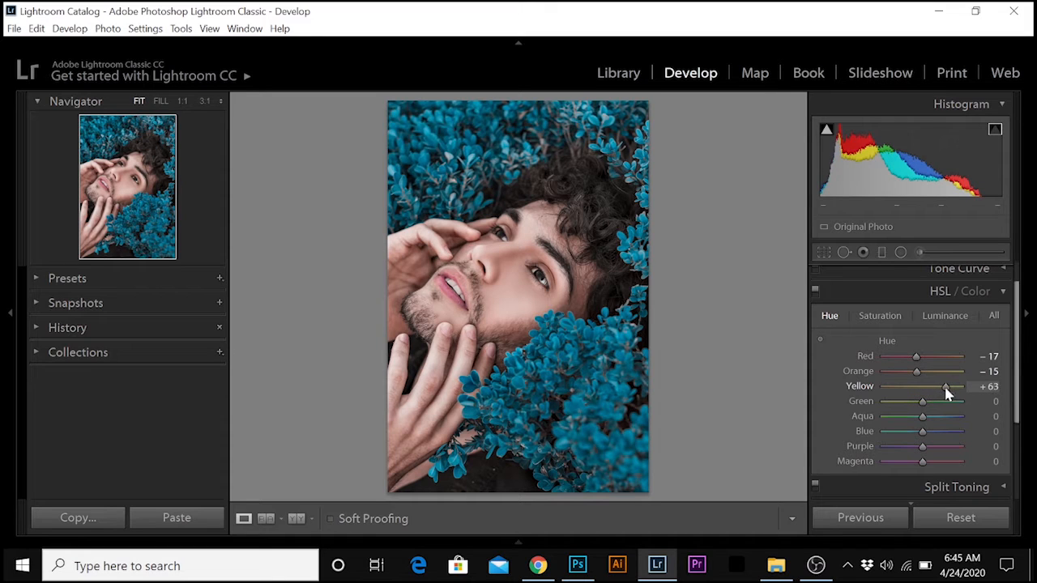
{"action": "left_click", "coordinate": [883, 319]}
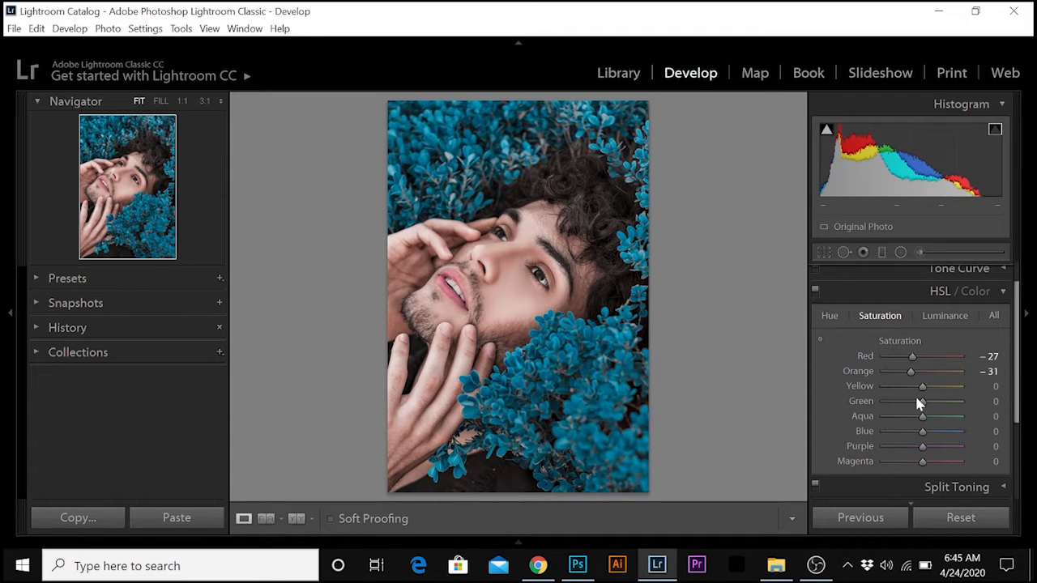
{"action": "left_click_drag", "start_coordinate": [921, 388], "coordinate": [932, 389]}
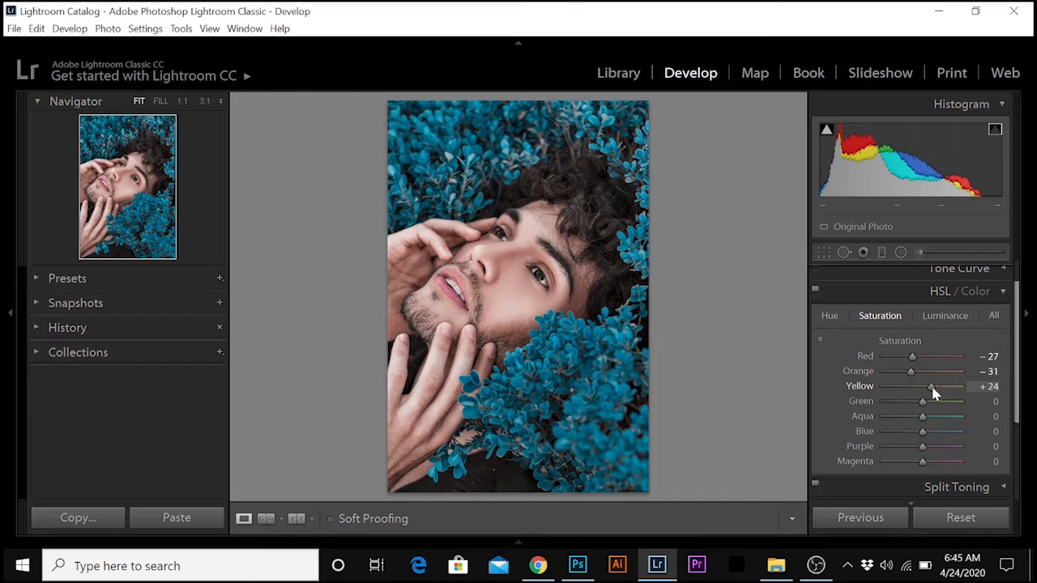
{"action": "left_click", "coordinate": [947, 315]}
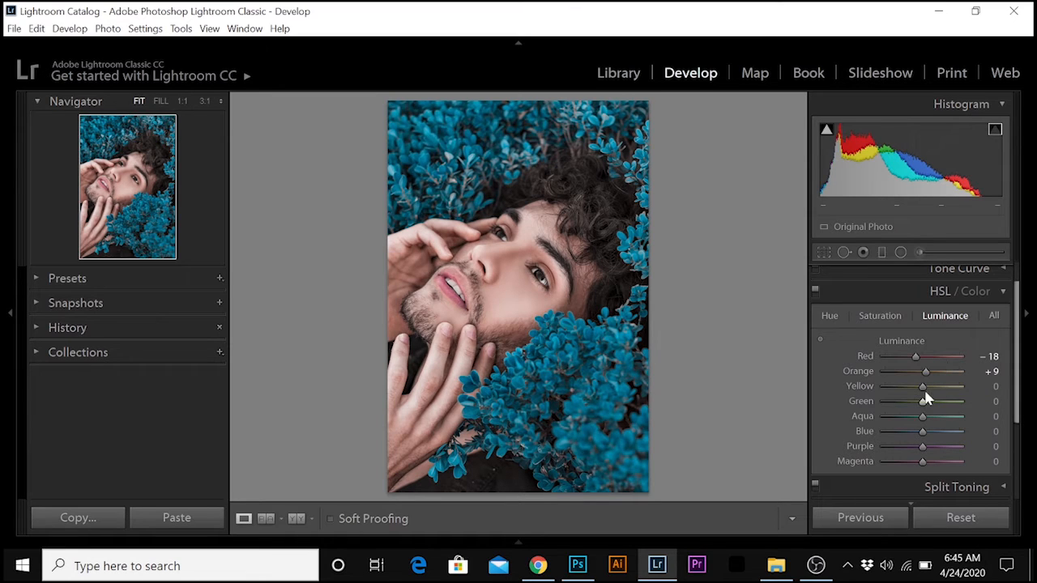
{"action": "left_click_drag", "start_coordinate": [923, 388], "coordinate": [935, 392]}
Set the green HSL values to hue +55, saturation +37 and luminance −29.
{"action": "left_click", "coordinate": [830, 316]}
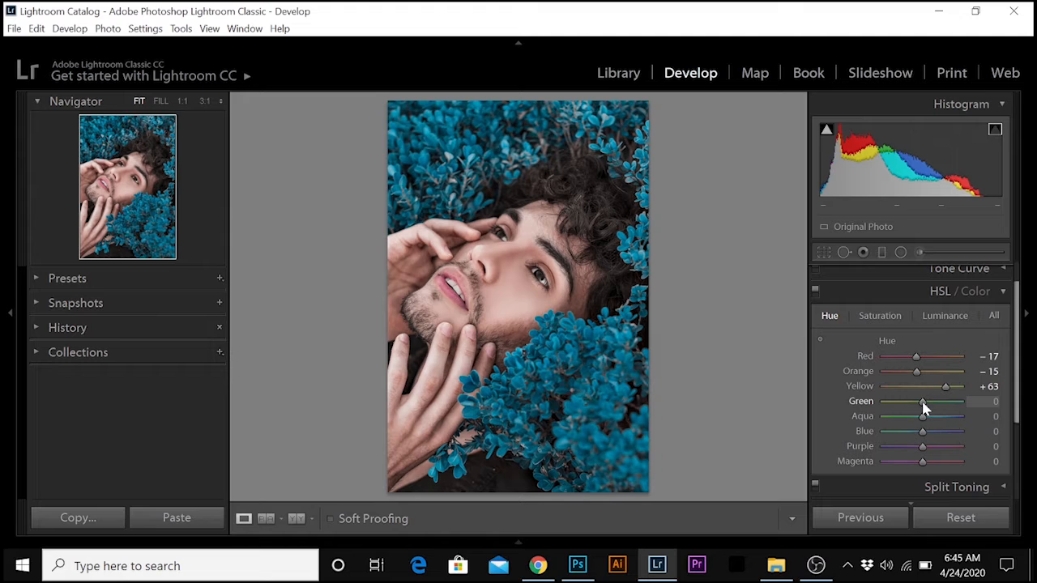
{"action": "left_click_drag", "start_coordinate": [937, 409], "coordinate": [948, 411]}
{"action": "left_click", "coordinate": [891, 318]}
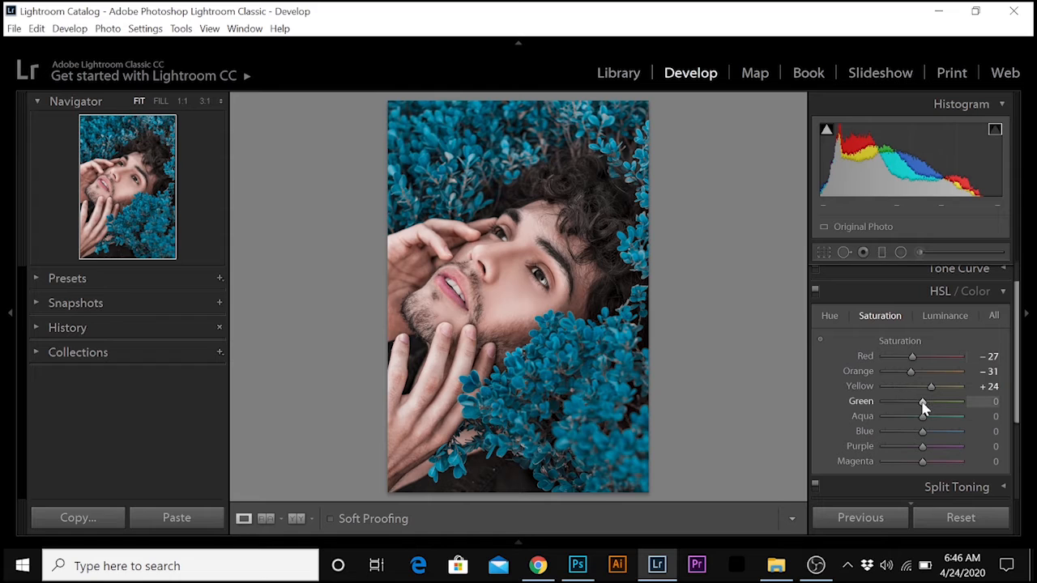
{"action": "left_click_drag", "start_coordinate": [924, 409], "coordinate": [937, 408]}
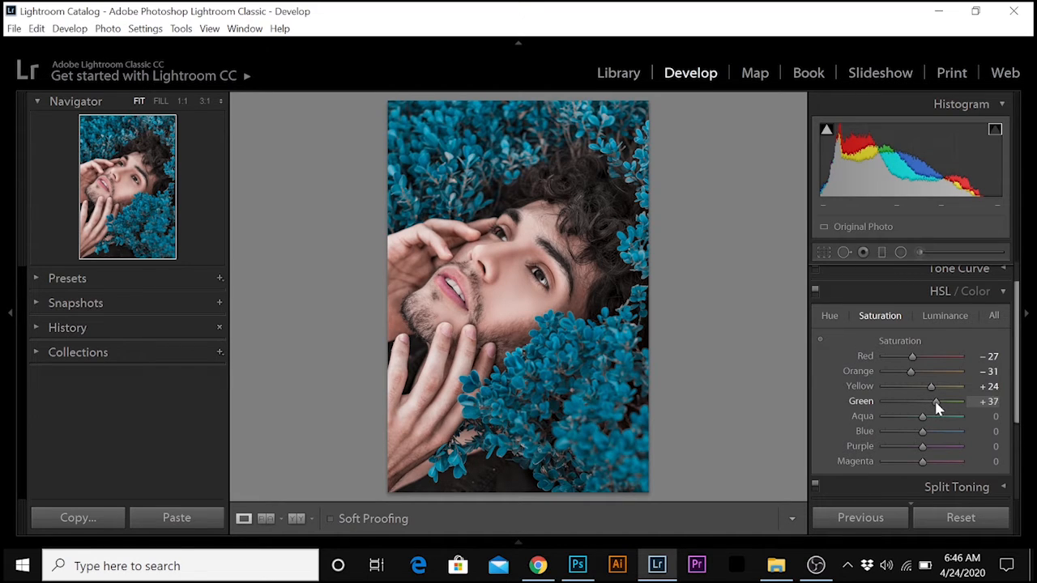
{"action": "left_click", "coordinate": [955, 316]}
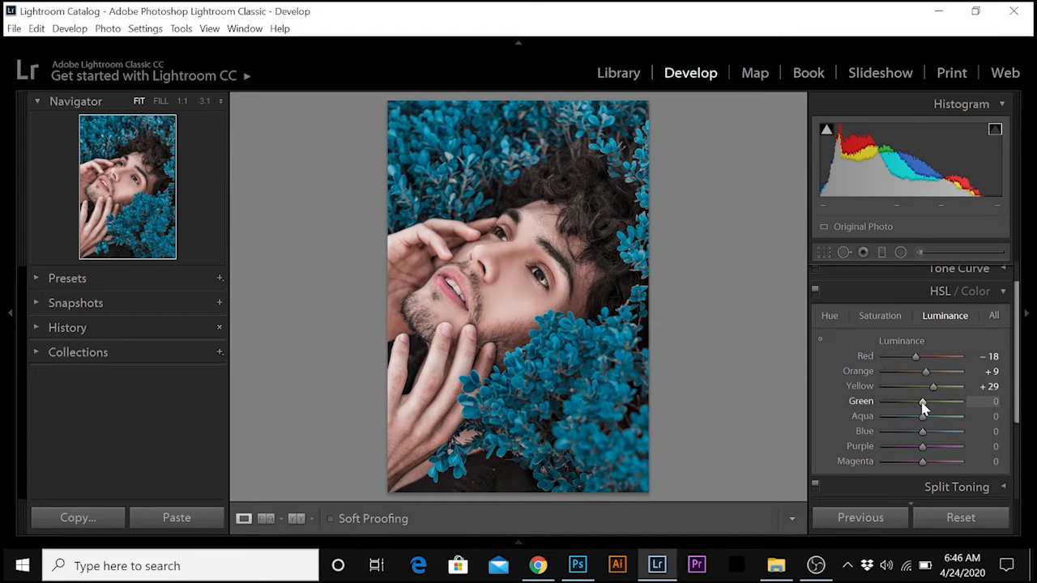
{"action": "left_click_drag", "start_coordinate": [924, 409], "coordinate": [913, 409]}
Shift the blue foliage toward teal with blue HSL values of hue −61, saturation −29 and luminance +34.
{"action": "left_click", "coordinate": [830, 315]}
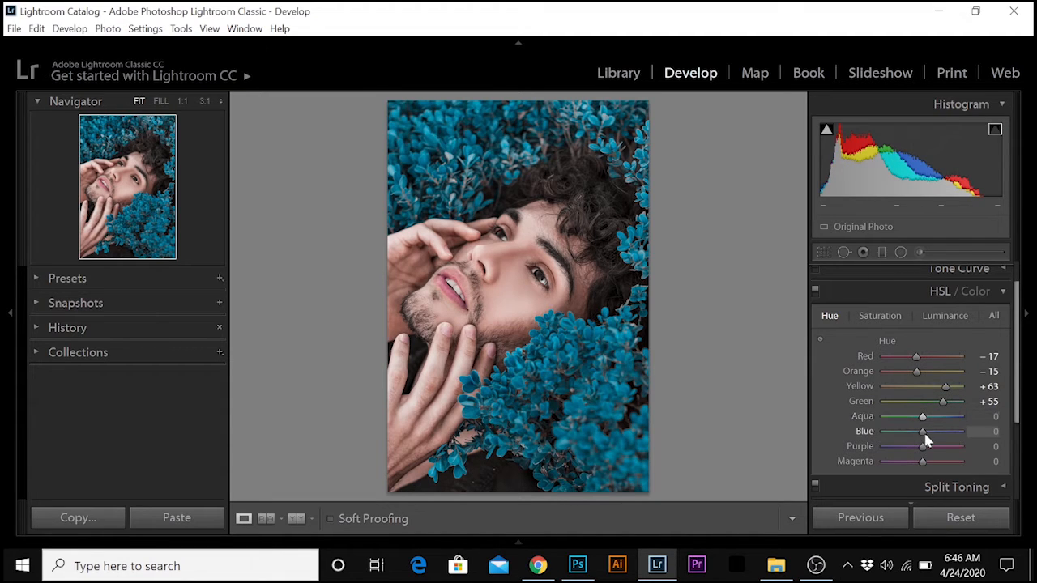
{"action": "left_click_drag", "start_coordinate": [921, 433], "coordinate": [903, 437]}
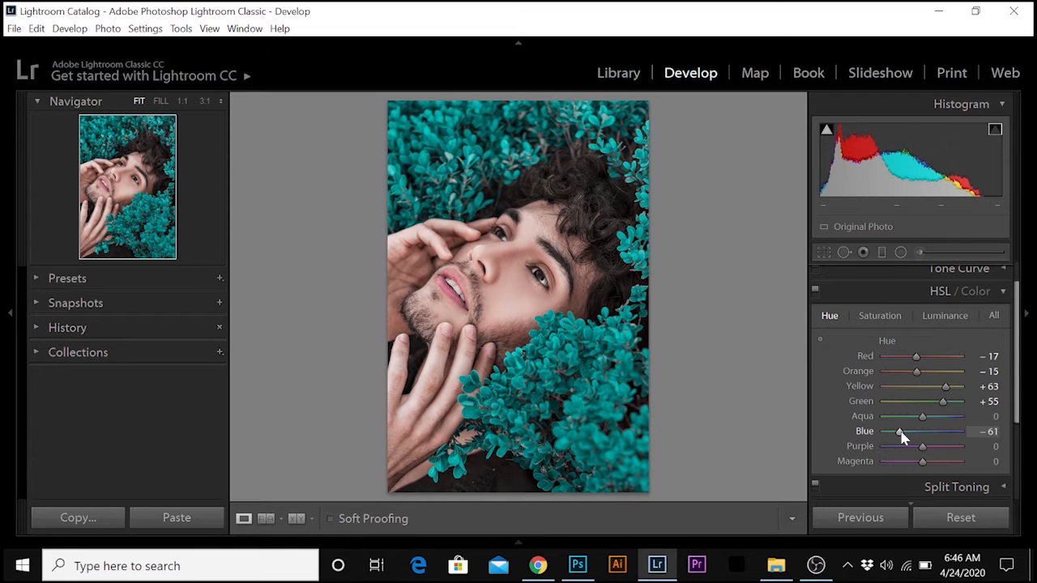
{"action": "left_click", "coordinate": [891, 324]}
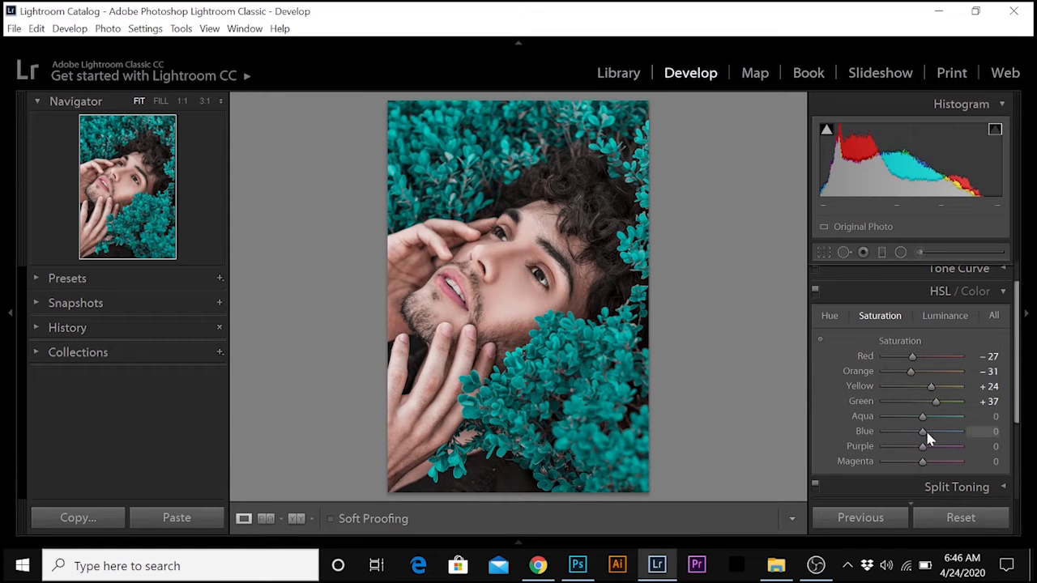
{"action": "left_click_drag", "start_coordinate": [921, 435], "coordinate": [913, 437]}
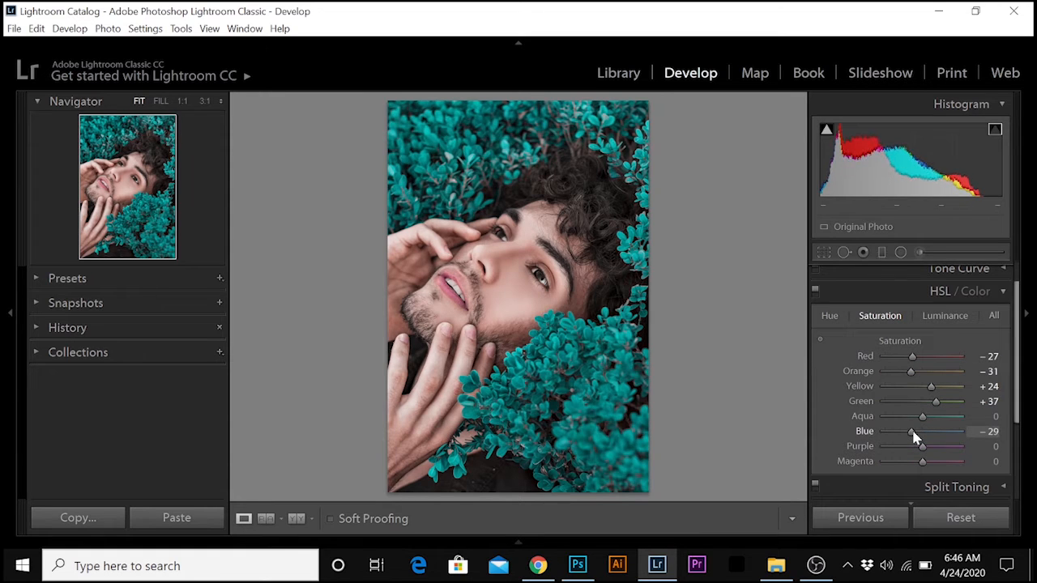
{"action": "left_click", "coordinate": [944, 315]}
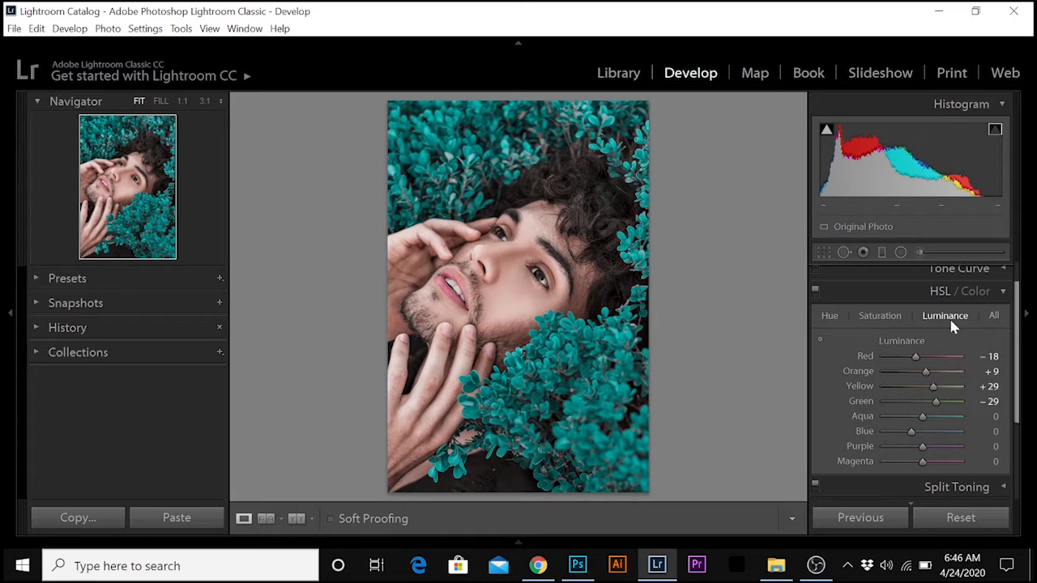
{"action": "left_click_drag", "start_coordinate": [921, 432], "coordinate": [934, 433]}
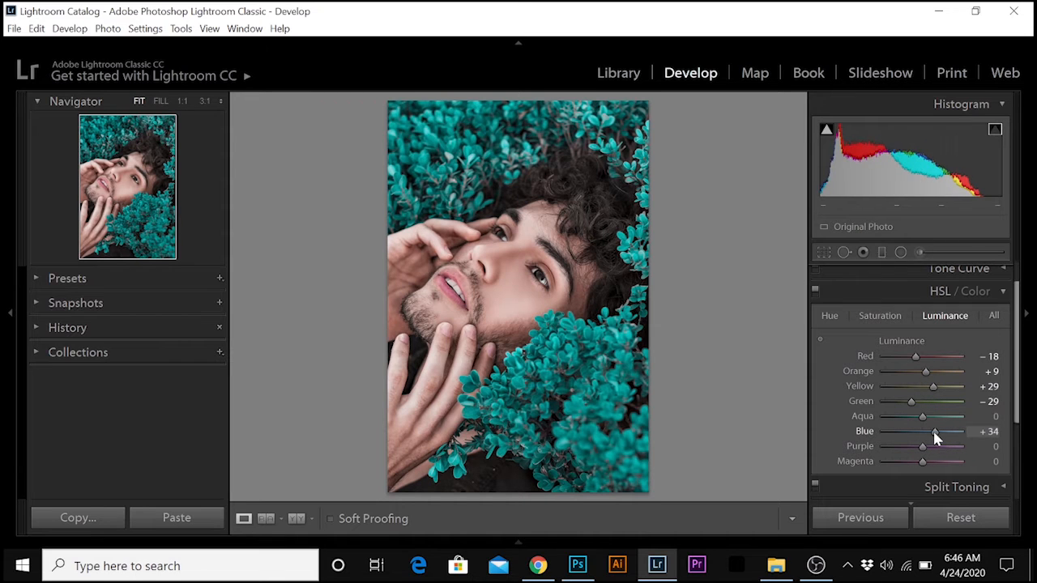
Set the aqua HSL values to hue −99, saturation −45 and luminance +44.
{"action": "left_click", "coordinate": [830, 317]}
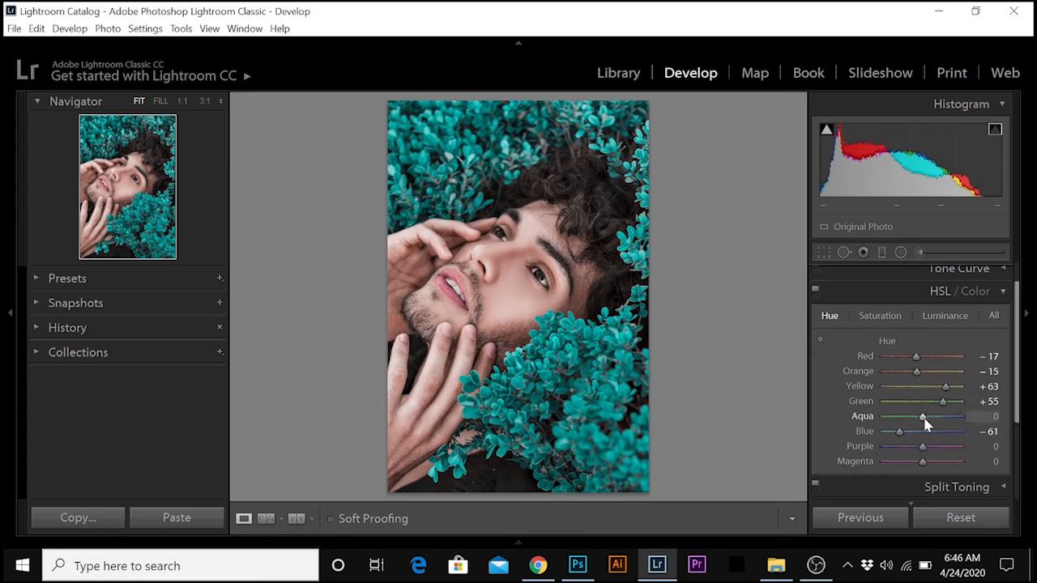
{"action": "left_click_drag", "start_coordinate": [909, 420], "coordinate": [887, 427]}
{"action": "left_click", "coordinate": [879, 316]}
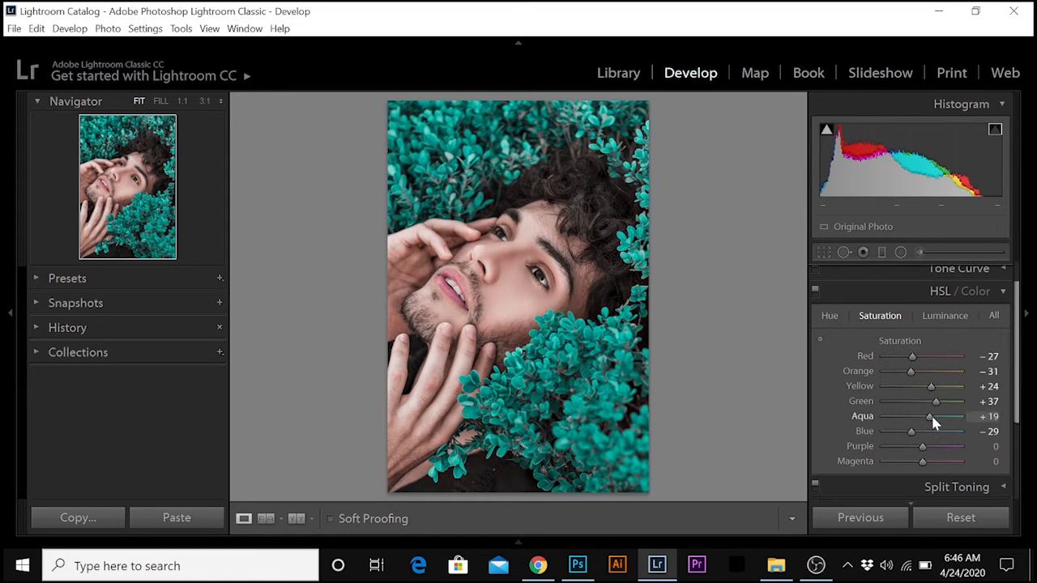
{"action": "left_click_drag", "start_coordinate": [931, 417], "coordinate": [905, 421]}
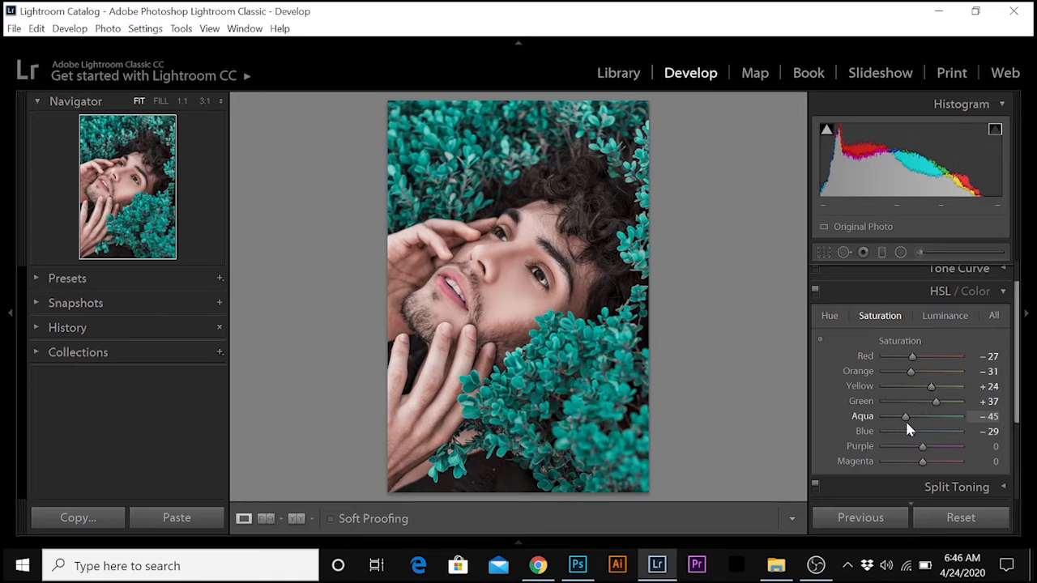
{"action": "left_click", "coordinate": [941, 316]}
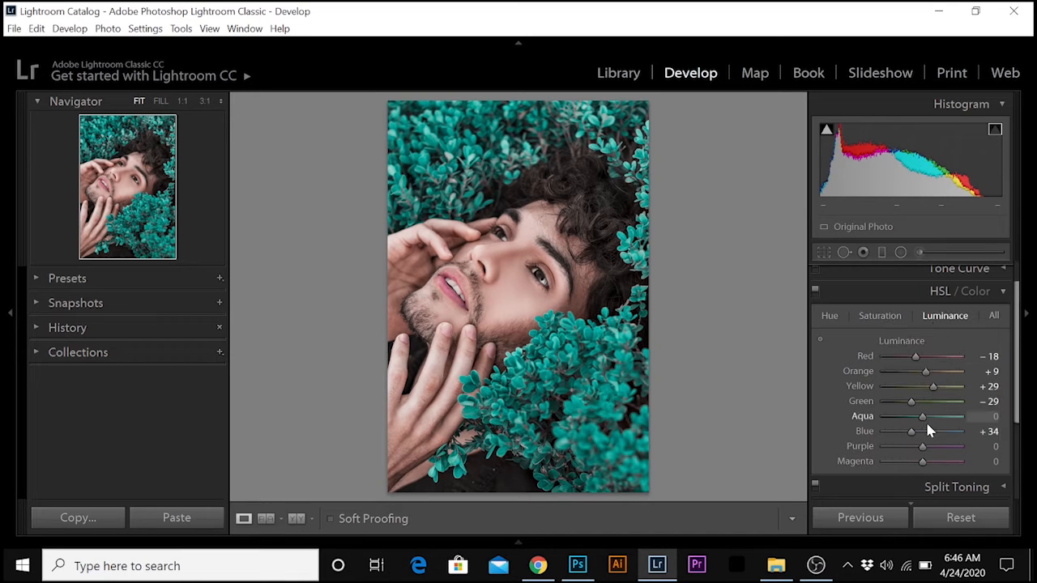
{"action": "mouse_move", "coordinate": [922, 418]}
{"action": "left_mouse_down"}
{"action": "mouse_move", "coordinate": [905, 421]}
{"action": "mouse_move", "coordinate": [938, 419]}
{"action": "left_mouse_up"}
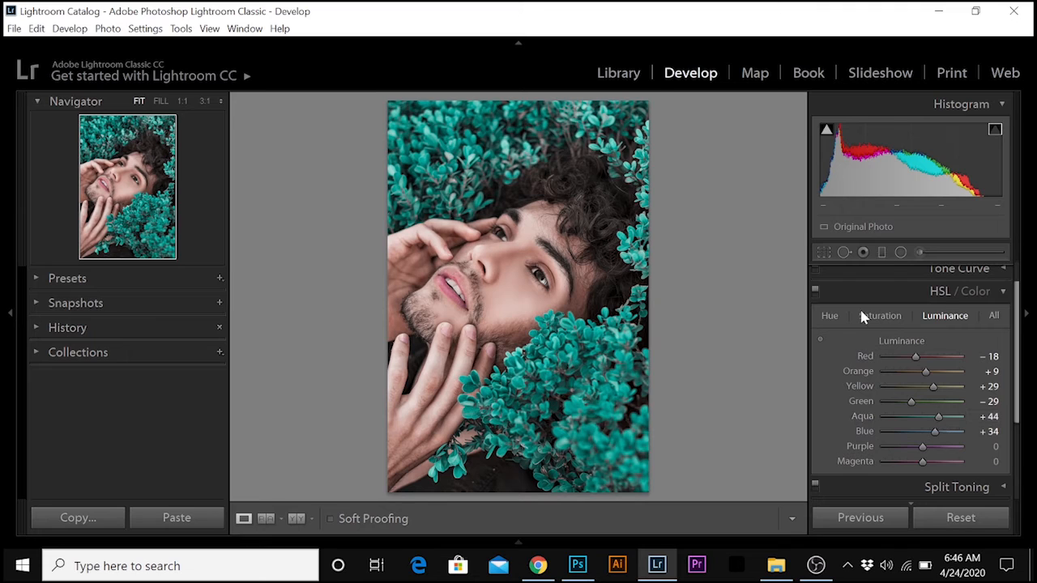
Set the purple HSL values to hue −17, saturation +17 and luminance +9.
{"action": "left_click", "coordinate": [832, 318]}
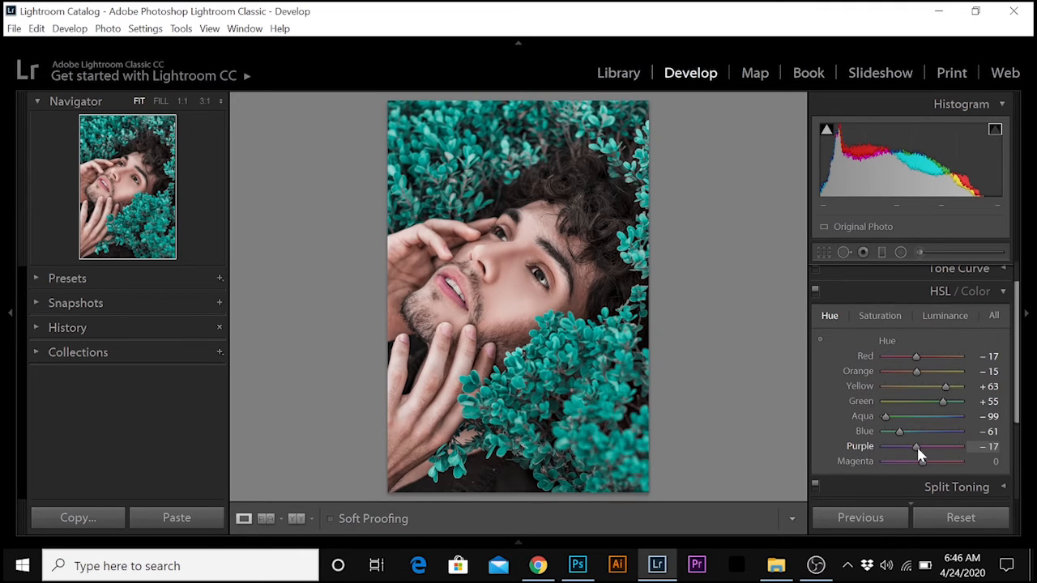
{"action": "left_click_drag", "start_coordinate": [916, 445], "coordinate": [925, 470]}
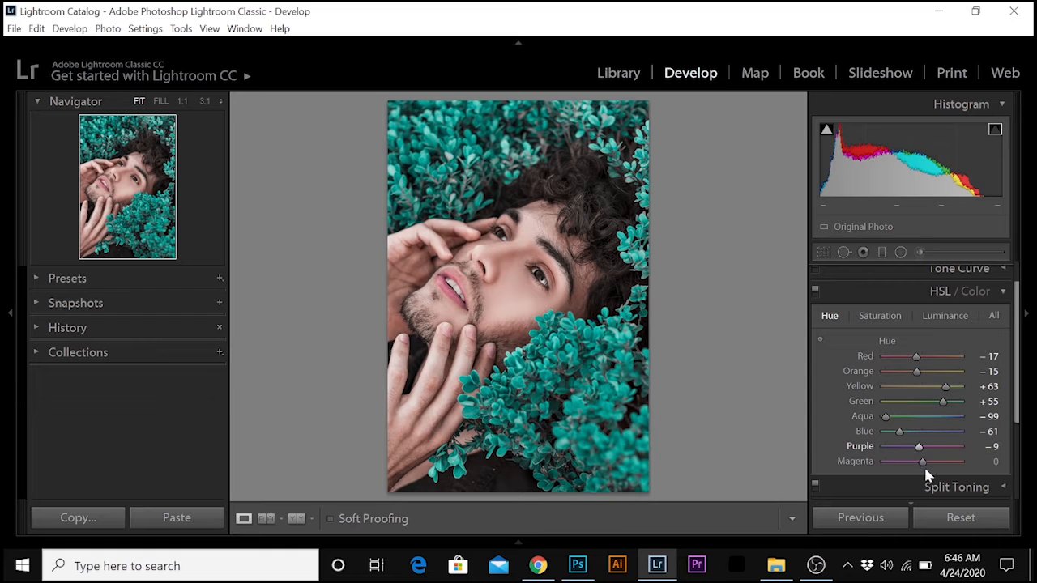
{"action": "left_click", "coordinate": [891, 316]}
{"action": "left_click_drag", "start_coordinate": [920, 450], "coordinate": [927, 444]}
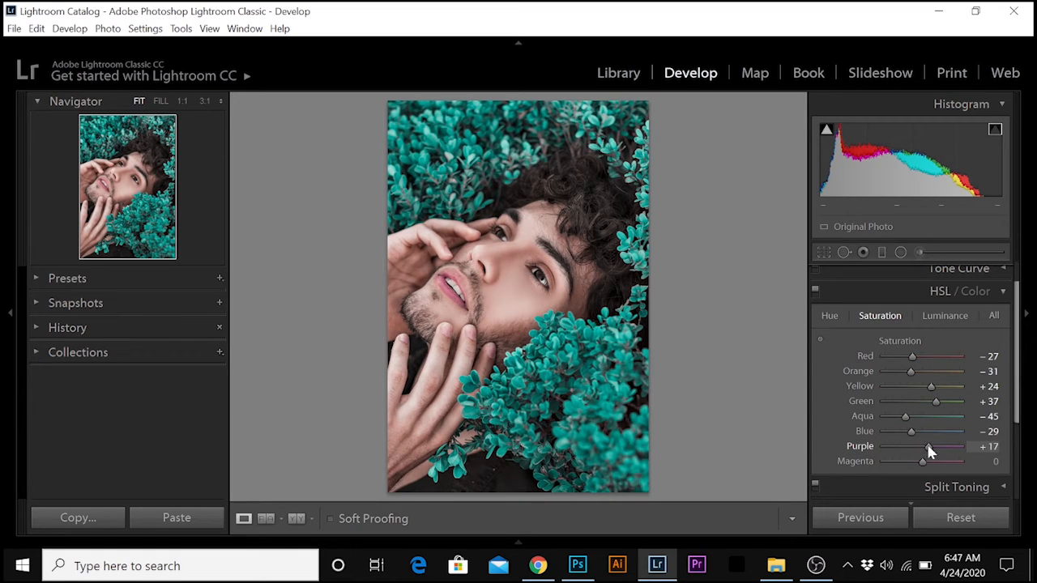
{"action": "left_click", "coordinate": [937, 315]}
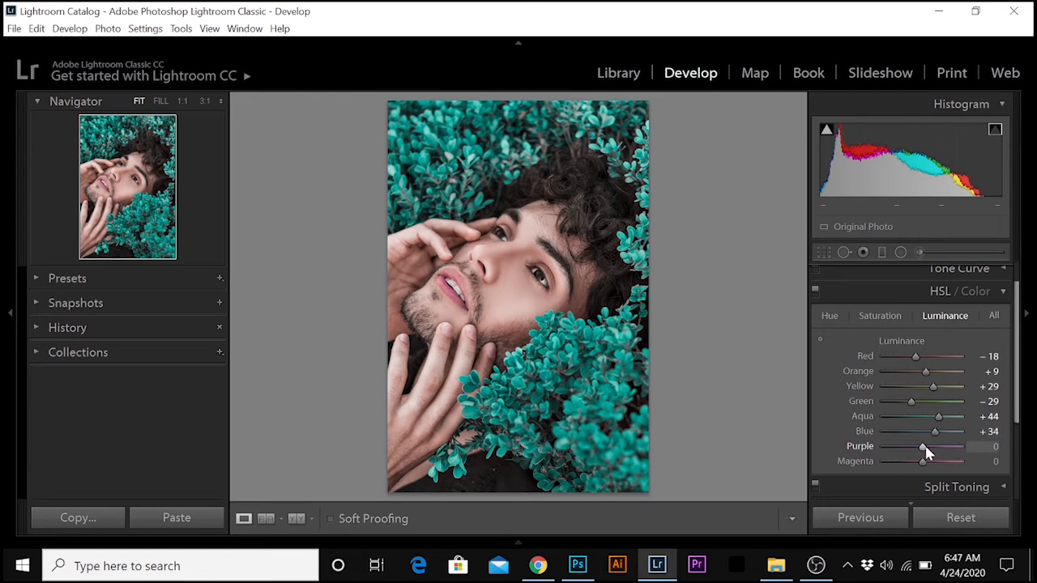
{"action": "left_click_drag", "start_coordinate": [923, 447], "coordinate": [927, 448]}
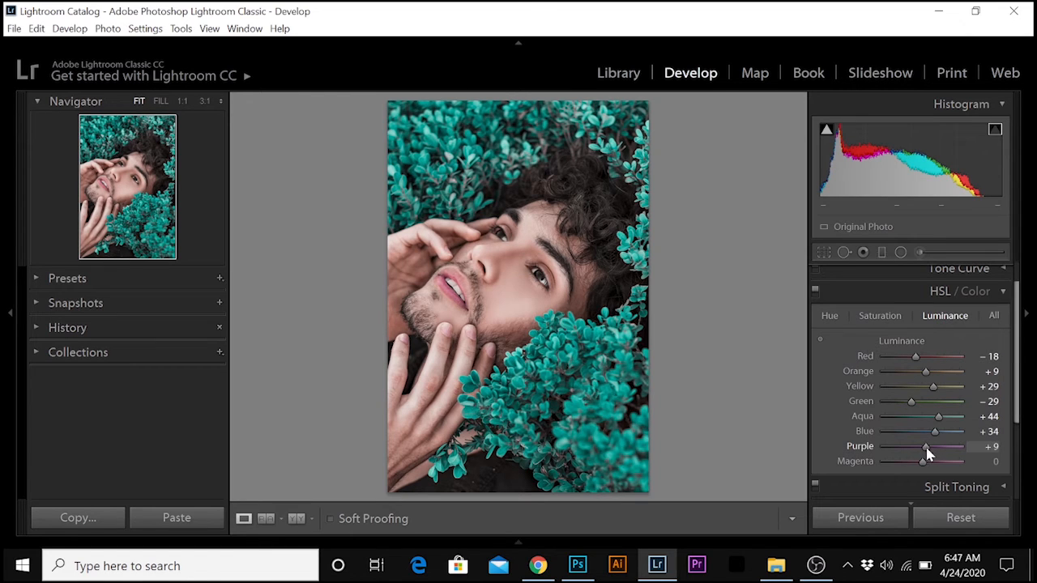
Adjust the tone curve regions to Highlights −22, Lights +8, Darks −1 and Shadows +11.
{"action": "left_click", "coordinate": [1003, 291]}
{"action": "left_click", "coordinate": [1004, 300]}
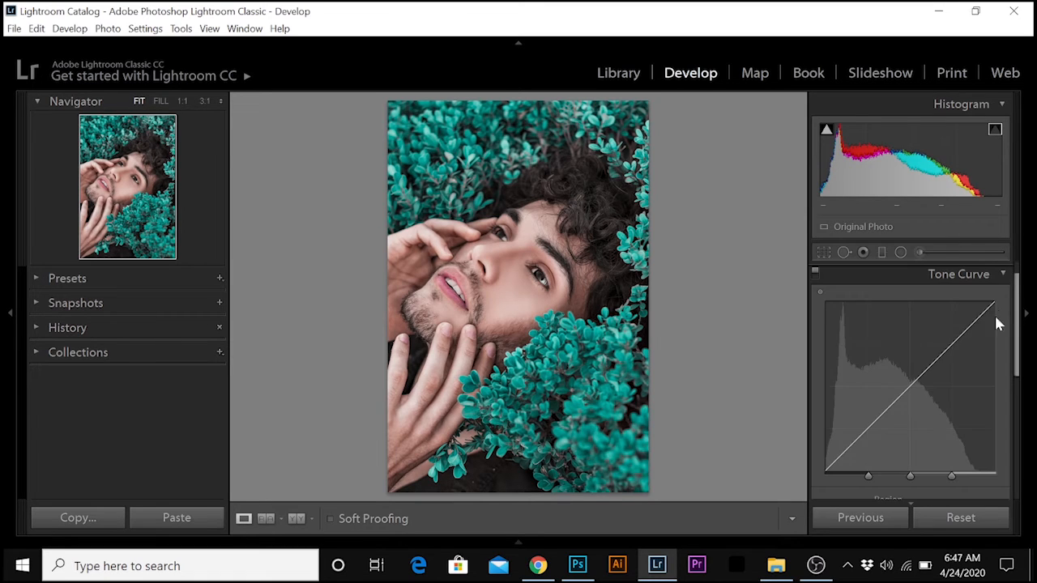
{"action": "left_click_drag", "start_coordinate": [1019, 324], "coordinate": [1019, 389]}
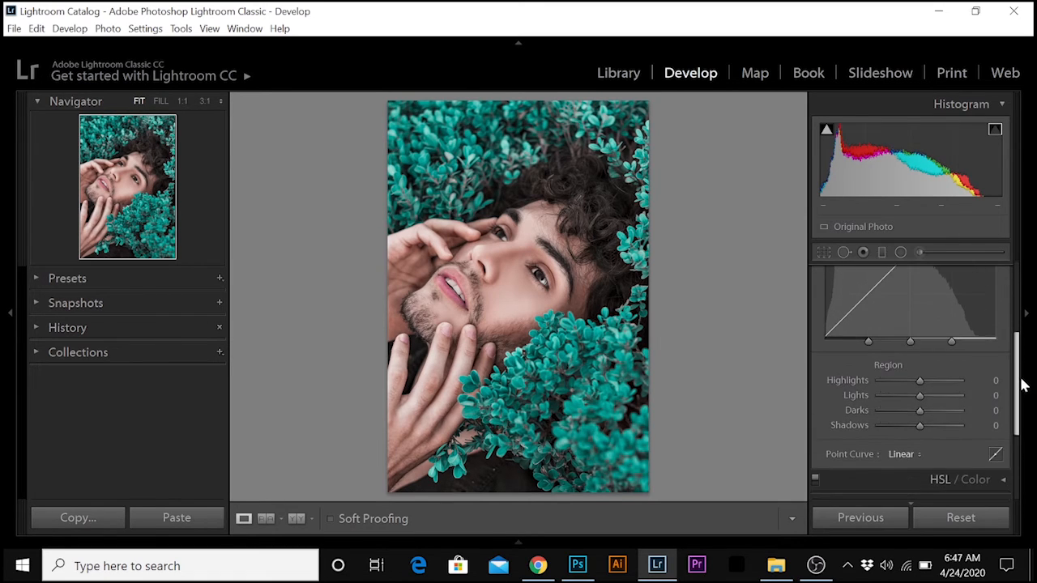
{"action": "left_click_drag", "start_coordinate": [923, 378], "coordinate": [925, 429]}
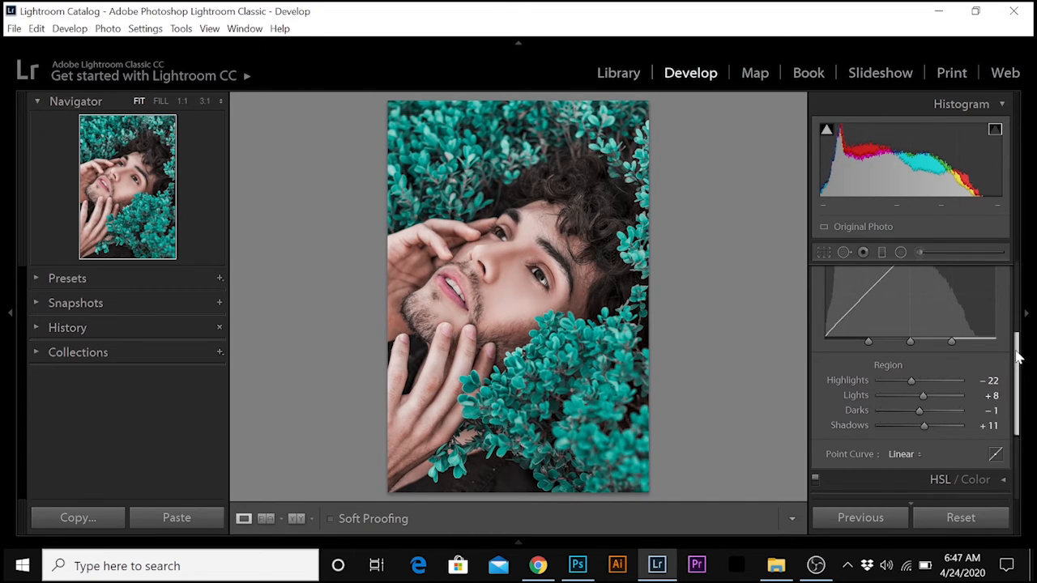
Sharpen the portrait with Amount 8, Radius 0.9, Detail 19 and Masking 7.
{"action": "left_click_drag", "start_coordinate": [1019, 357], "coordinate": [1014, 285]}
{"action": "left_click", "coordinate": [1001, 298]}
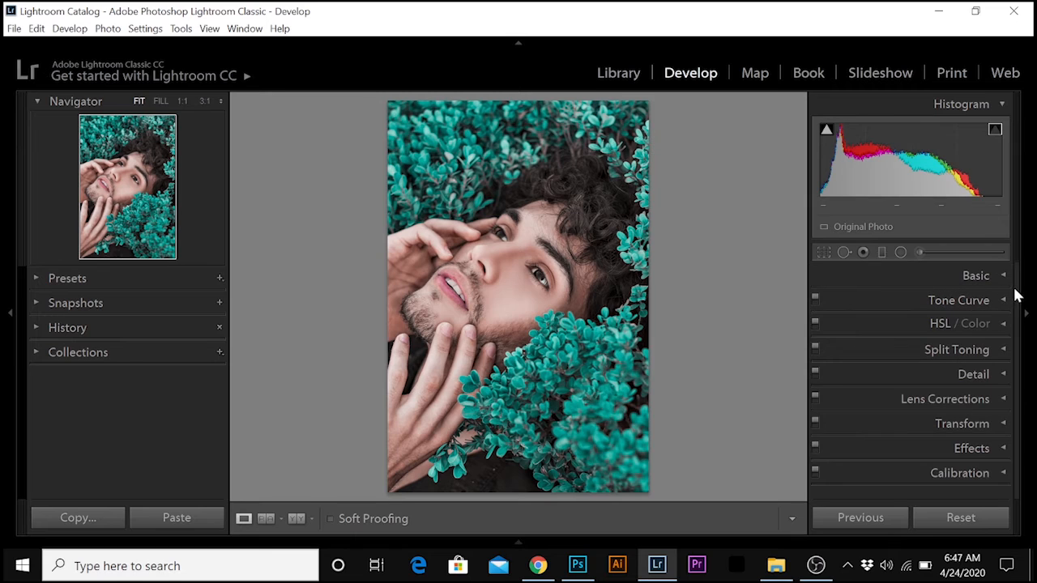
{"action": "left_click", "coordinate": [1000, 373]}
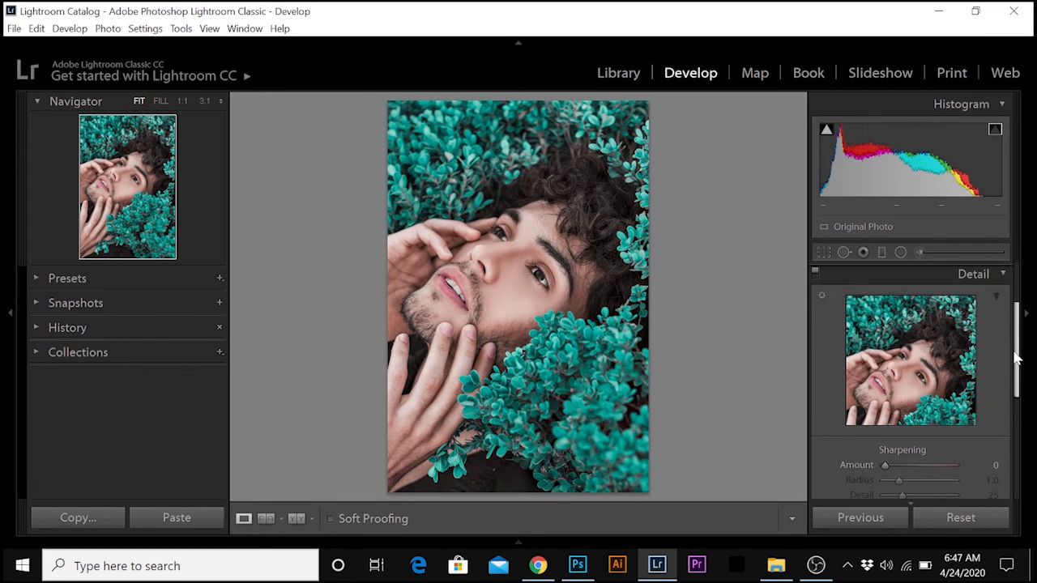
{"action": "left_click_drag", "start_coordinate": [1016, 358], "coordinate": [1018, 379]}
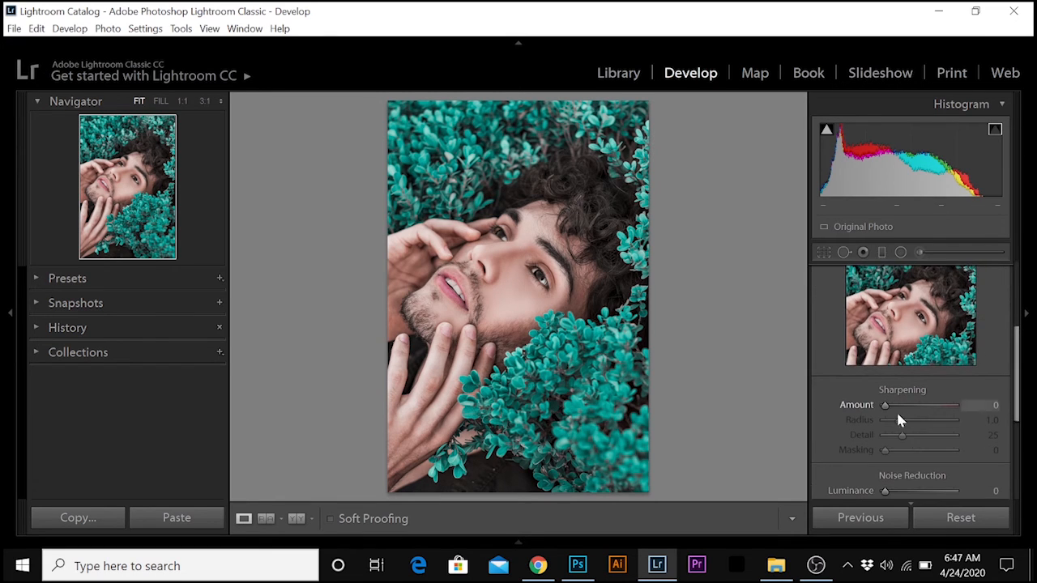
{"action": "left_click_drag", "start_coordinate": [889, 413], "coordinate": [890, 451]}
Apply luminance noise reduction with Luminance 12, Detail 42 and Contrast 9, and close the Detail settings.
{"action": "scroll", "coordinate": [1016, 409], "scroll_direction": "down", "scroll_amount": 5}
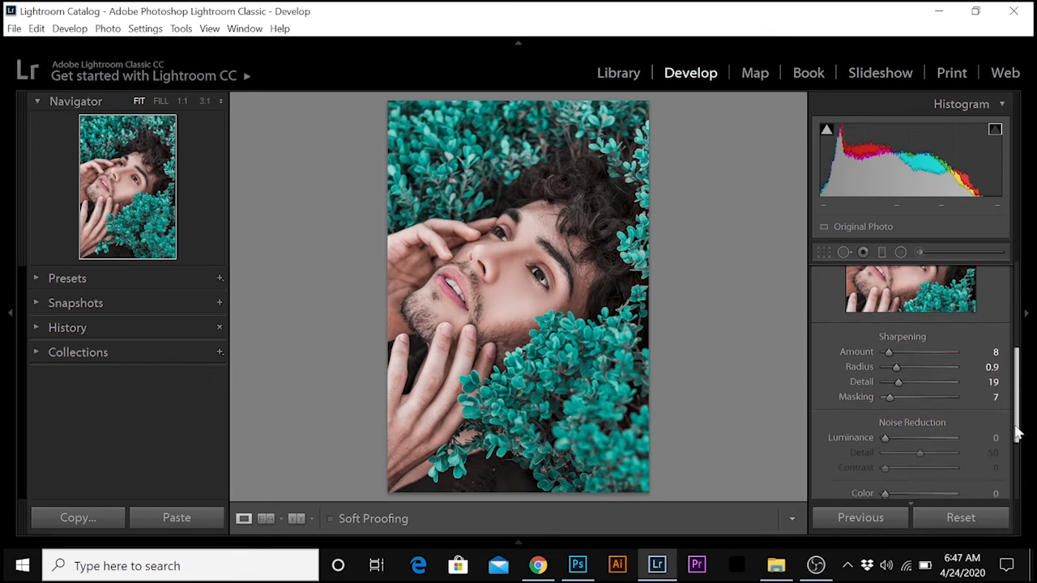
{"action": "left_click", "coordinate": [891, 375]}
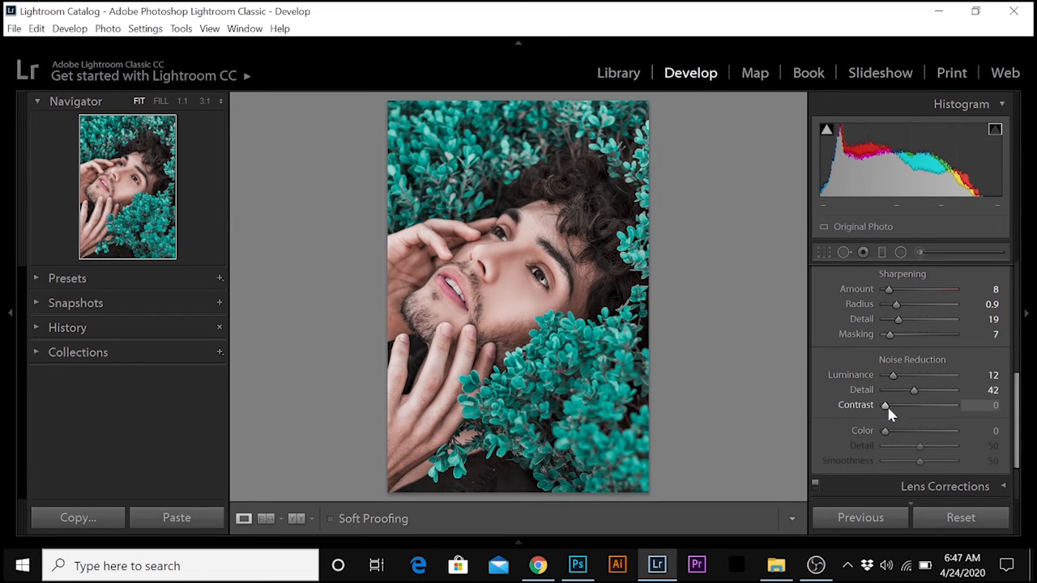
{"action": "left_click", "coordinate": [891, 407]}
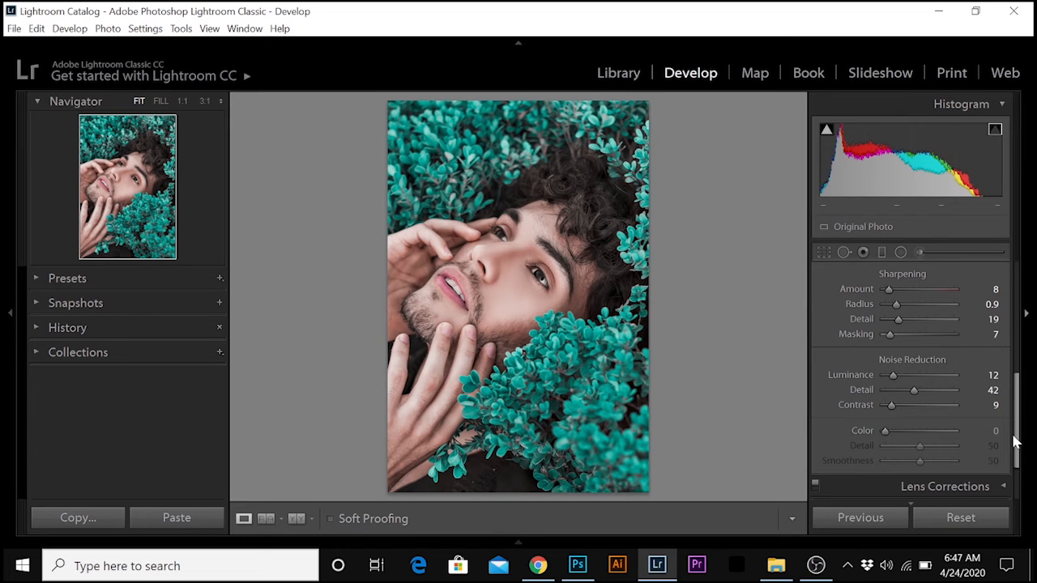
{"action": "left_click", "coordinate": [1022, 405]}
{"action": "mouse_move", "coordinate": [1029, 324]}
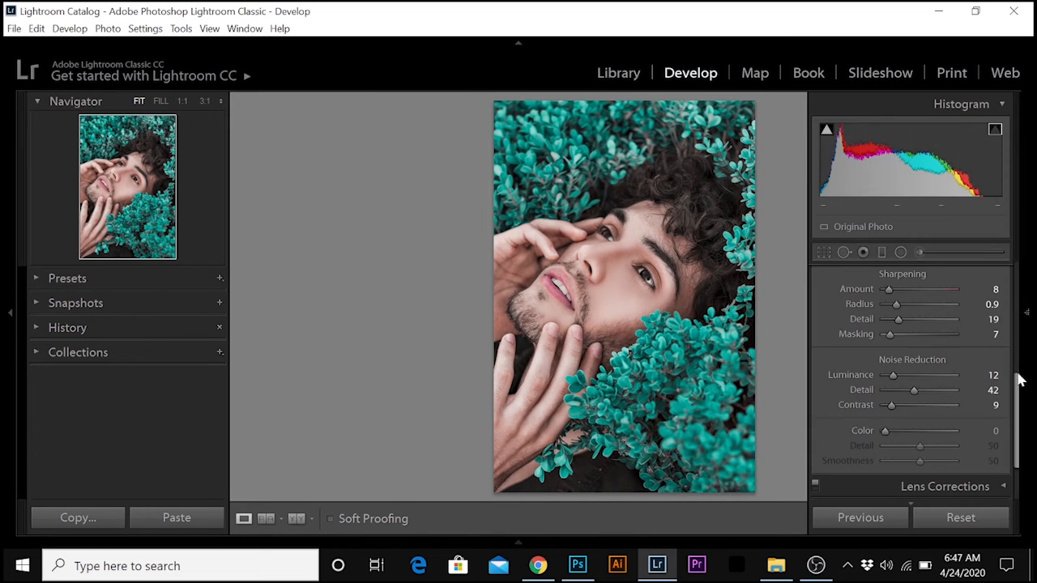
{"action": "scroll", "coordinate": [1017, 364], "scroll_direction": "up", "scroll_amount": 4}
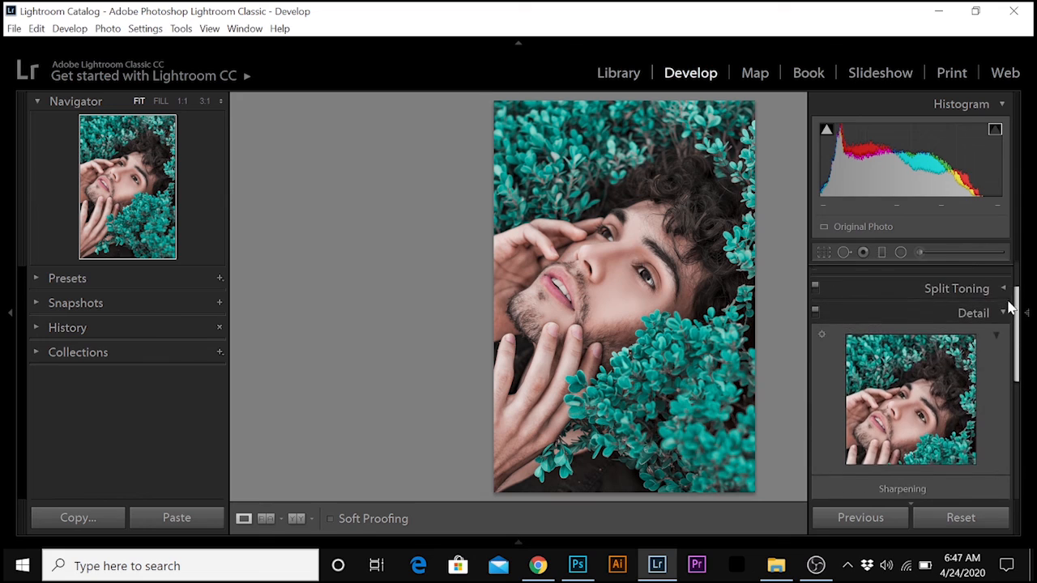
{"action": "left_click", "coordinate": [1004, 316]}
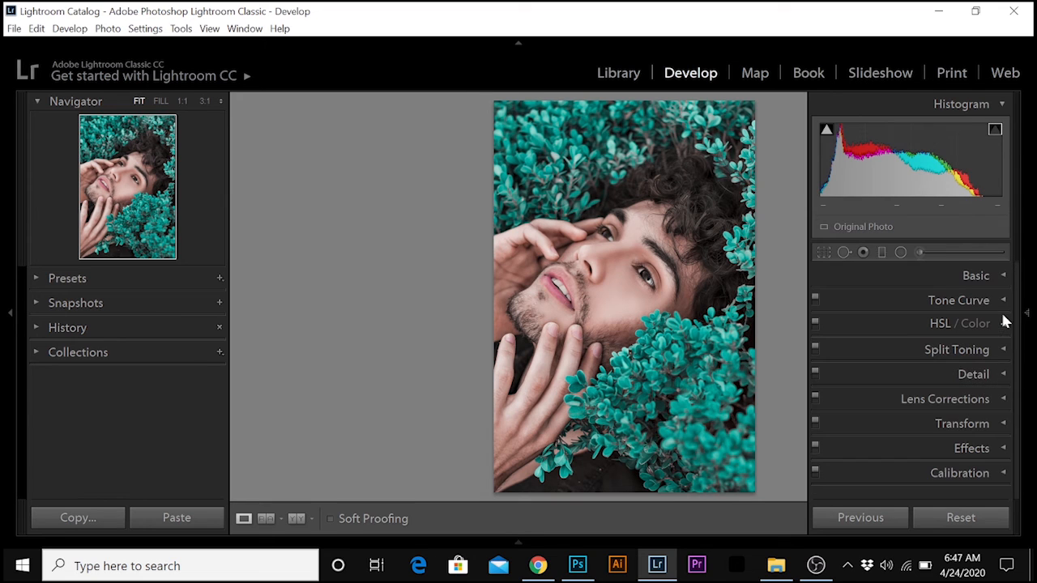
{"action": "left_click", "coordinate": [1000, 423]}
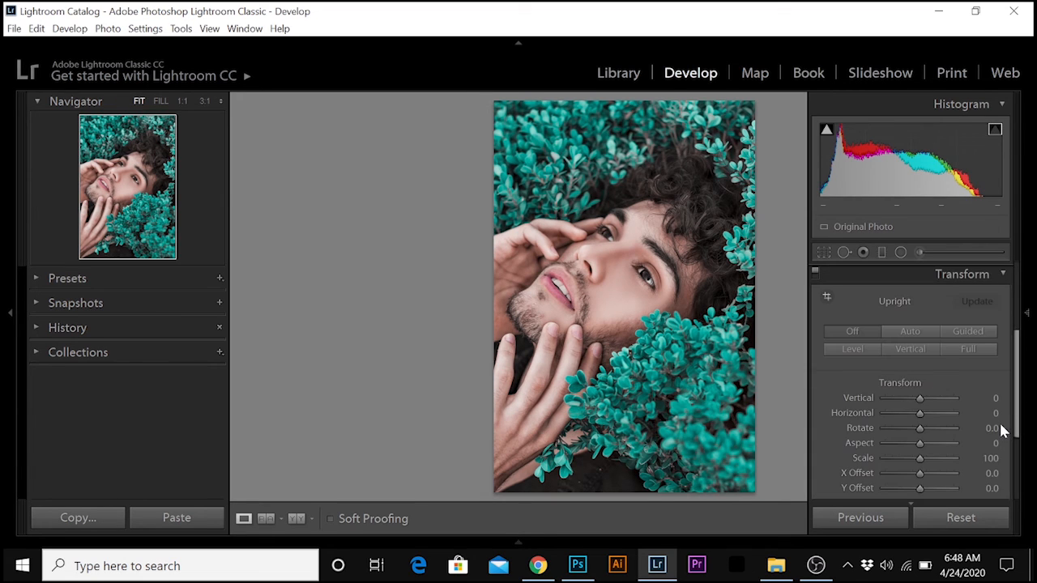
{"action": "left_click", "coordinate": [1001, 274]}
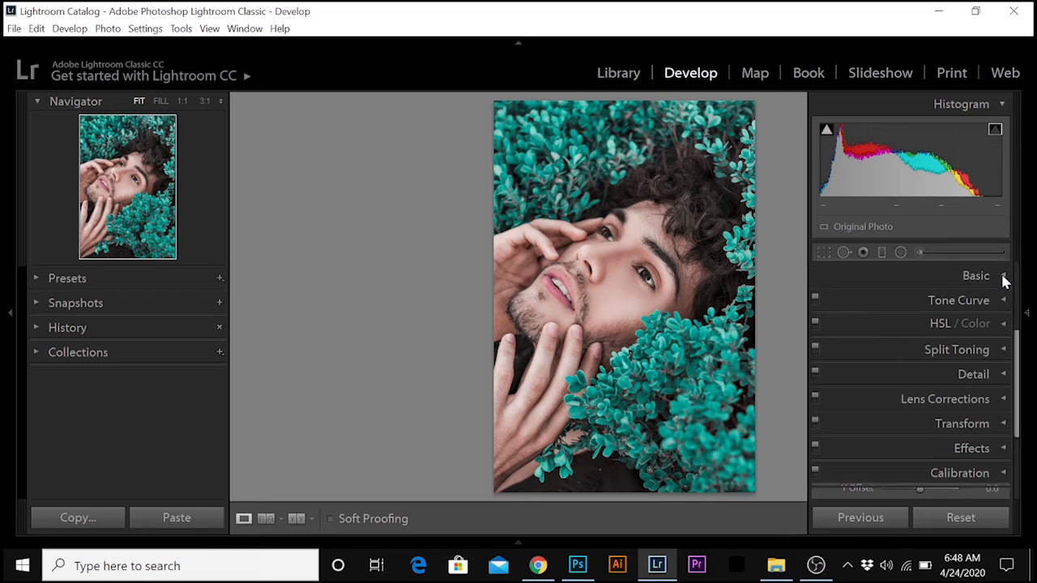
Add a dark post-crop vignette with Amount −46, Midpoint 44, Roundness +15 and Feather 36.
{"action": "left_click", "coordinate": [1002, 448]}
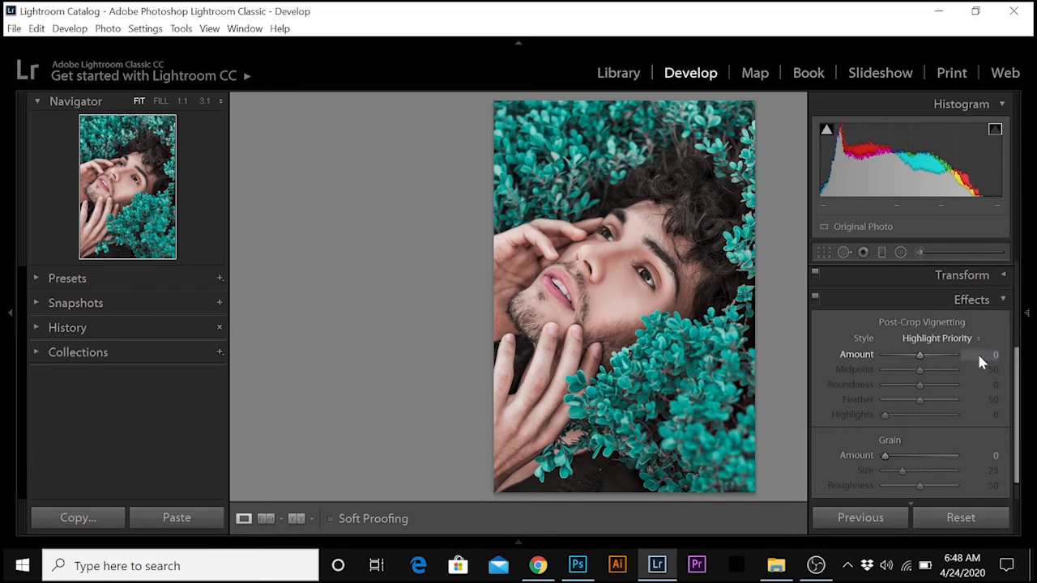
{"action": "left_click_drag", "start_coordinate": [1020, 371], "coordinate": [1018, 389]}
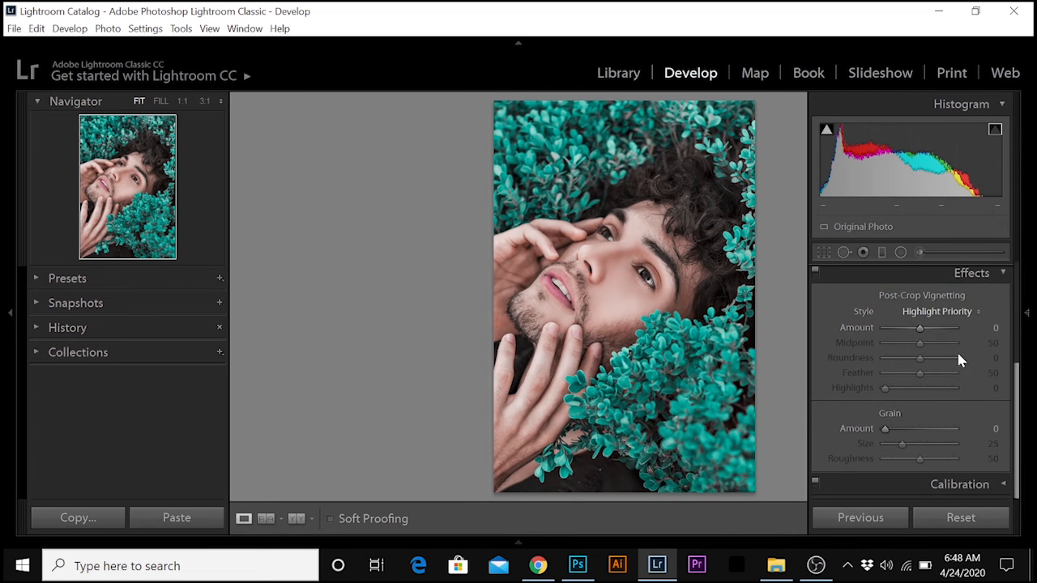
{"action": "left_click_drag", "start_coordinate": [920, 327], "coordinate": [904, 327]}
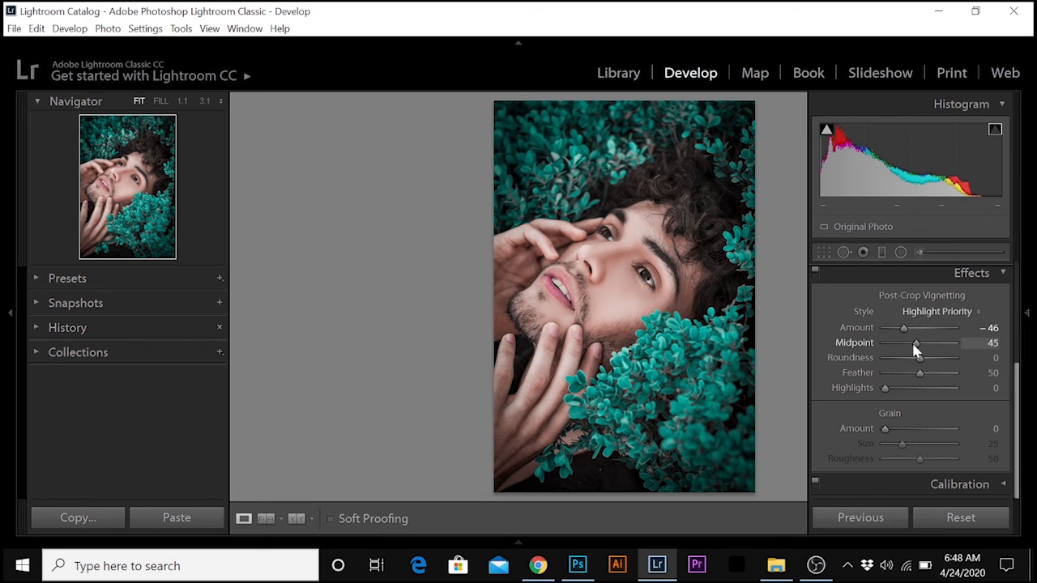
{"action": "left_click_drag", "start_coordinate": [914, 346], "coordinate": [908, 374]}
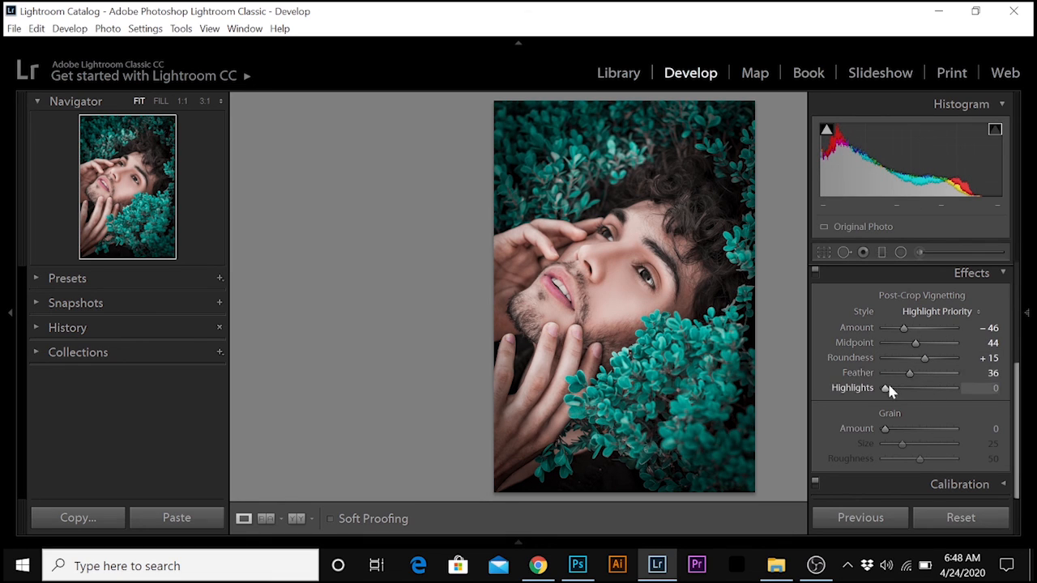
Collapse the Effects settings and hide the develop adjustments to view the graded portrait.
{"action": "left_click", "coordinate": [1000, 273]}
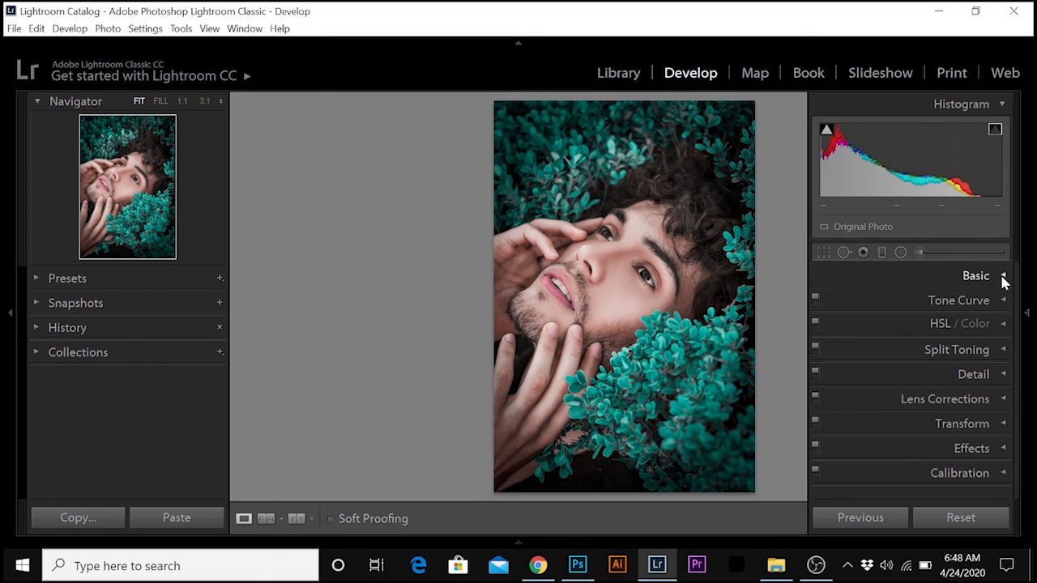
{"action": "key", "text": "F8"}
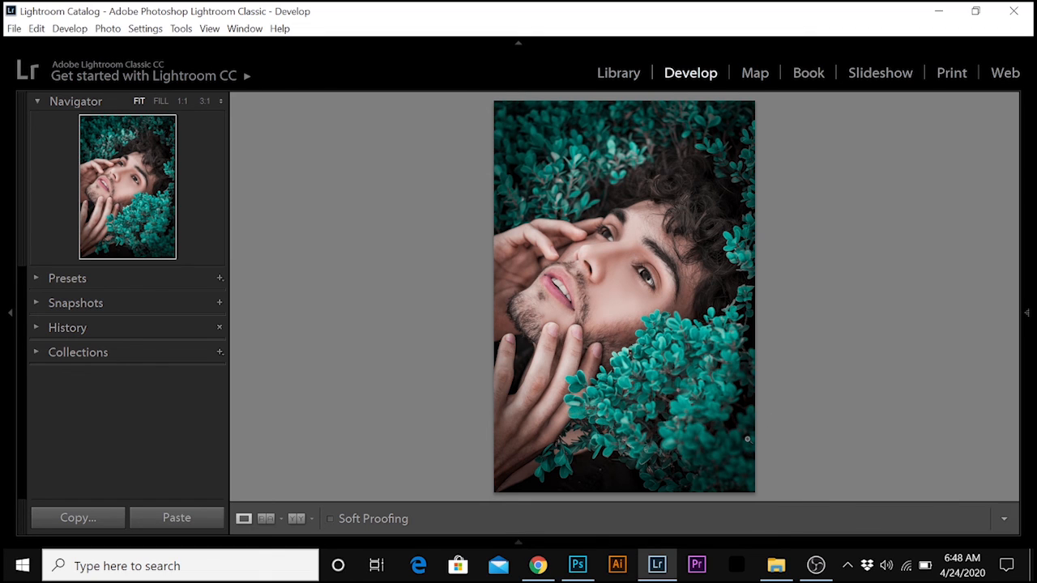